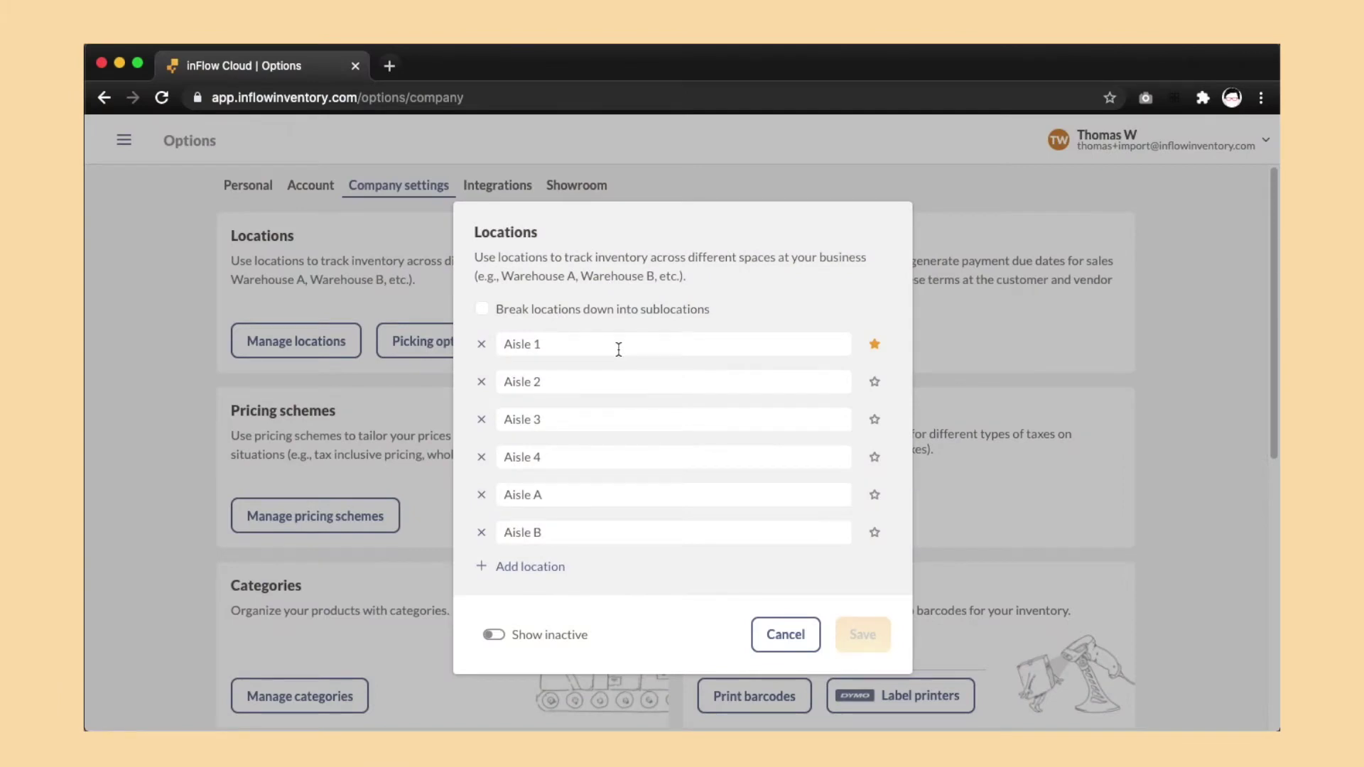
# Inspect the Aisle 1 entry among the six existing aisle locations.
pyautogui.click(617, 349)
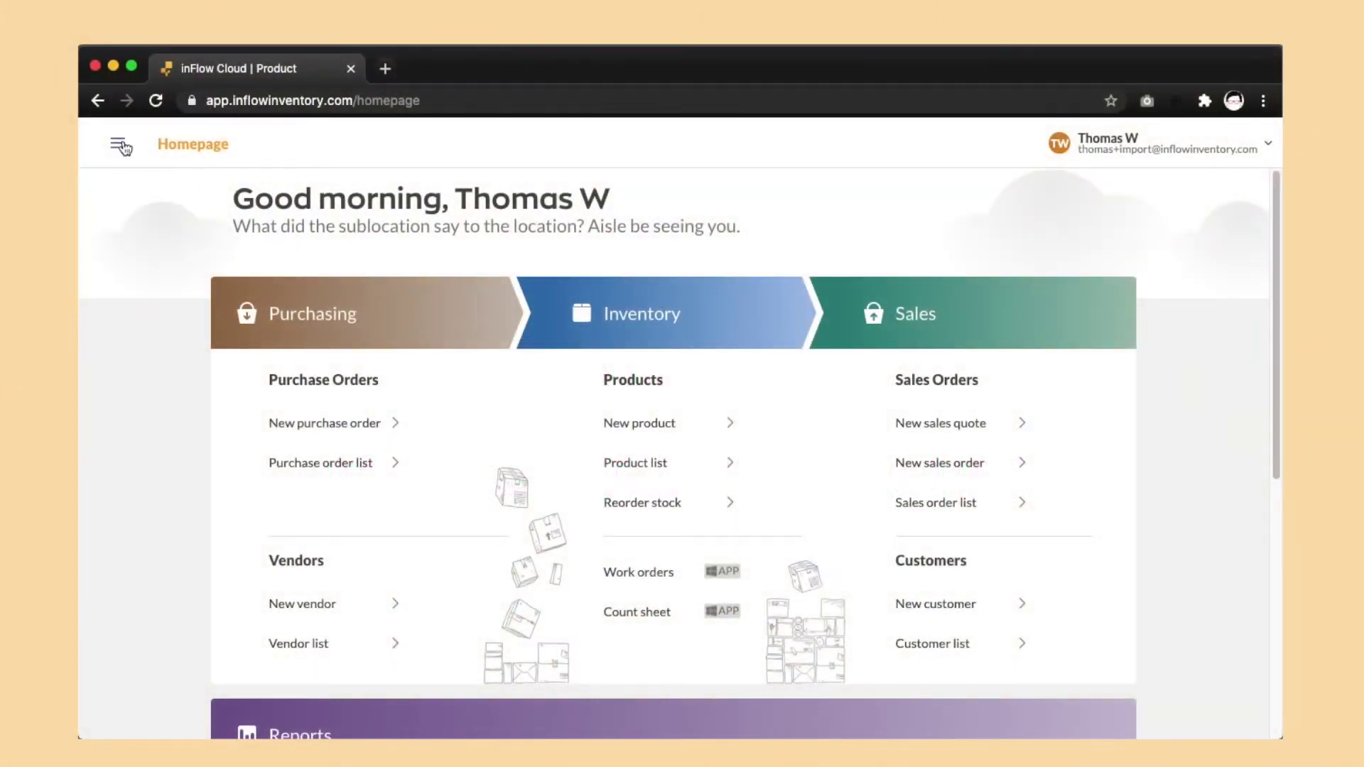
# Export the reorder settings to CSV.
pyautogui.click(121, 146)
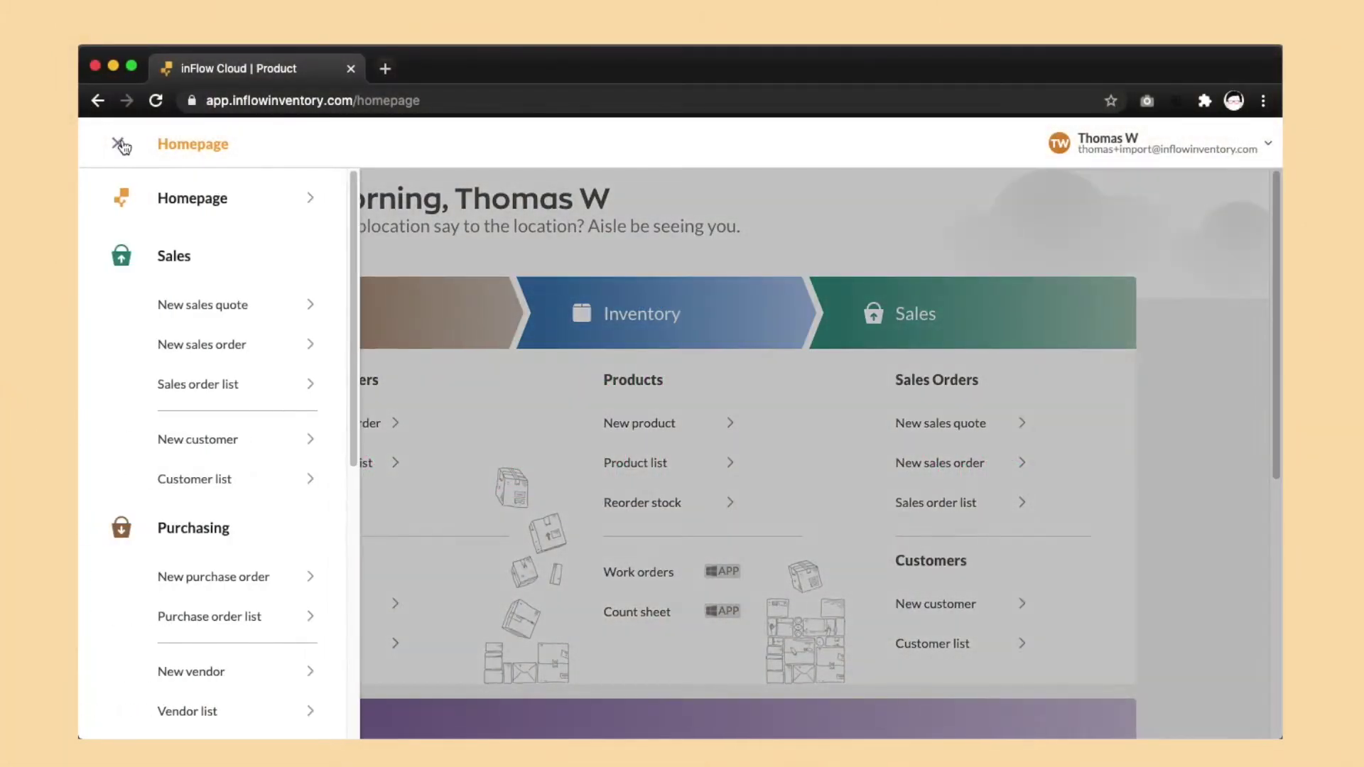
pyautogui.scroll(-7, 150, 284)
pyautogui.click(193, 652)
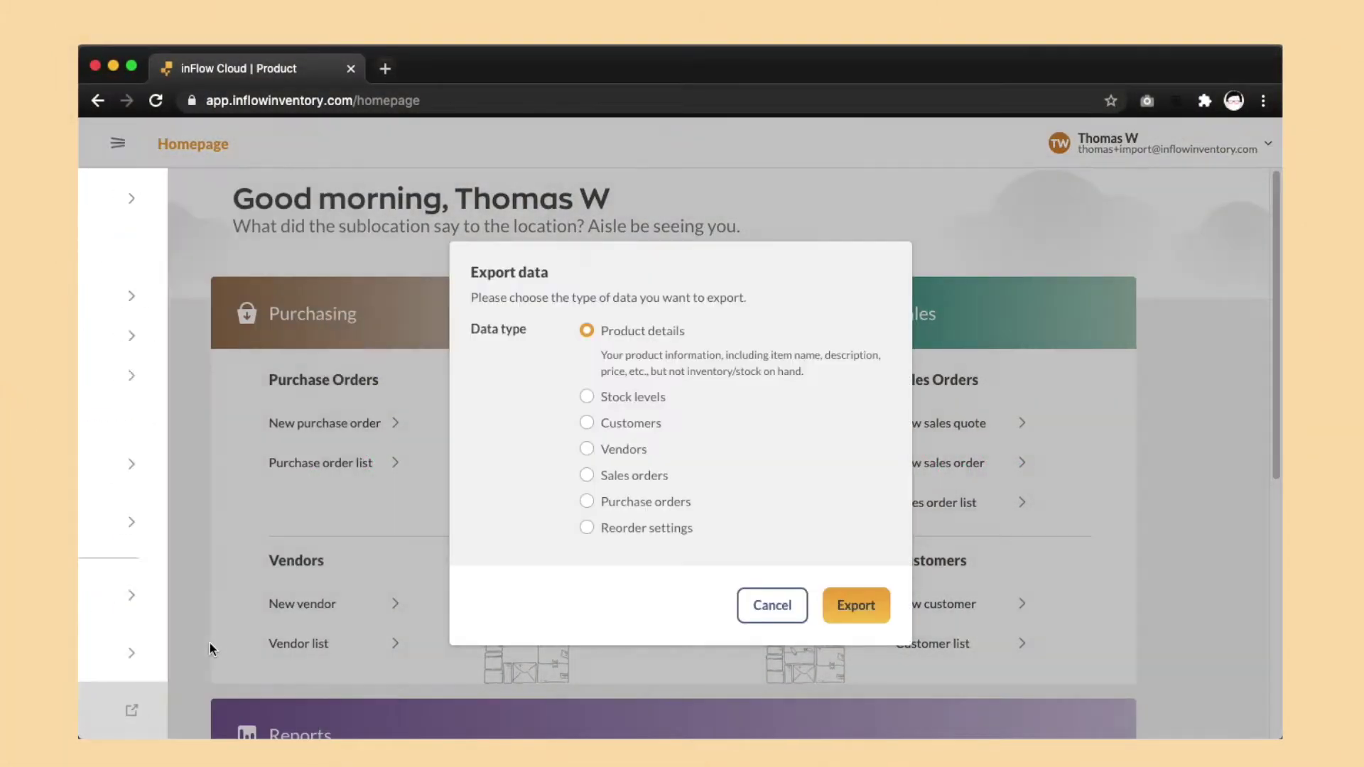
pyautogui.click(672, 534)
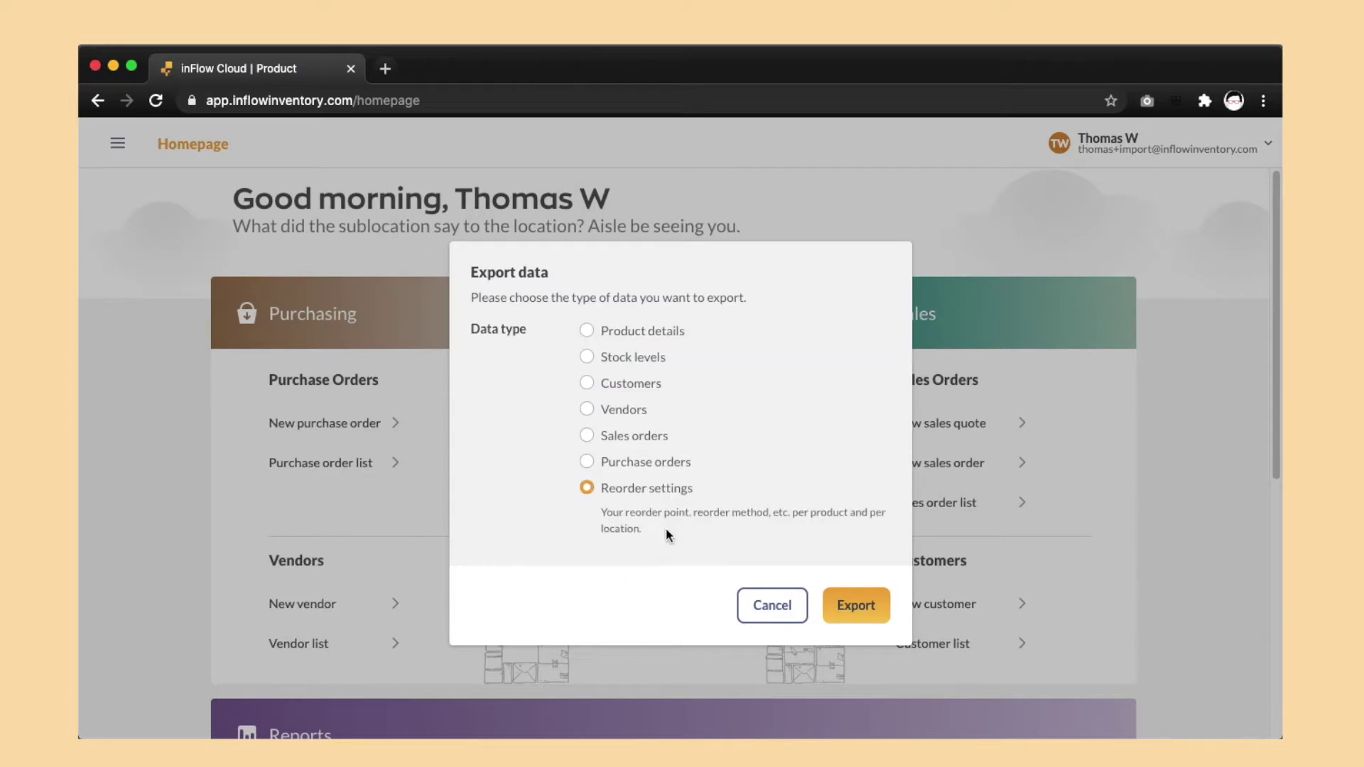
pyautogui.click(838, 601)
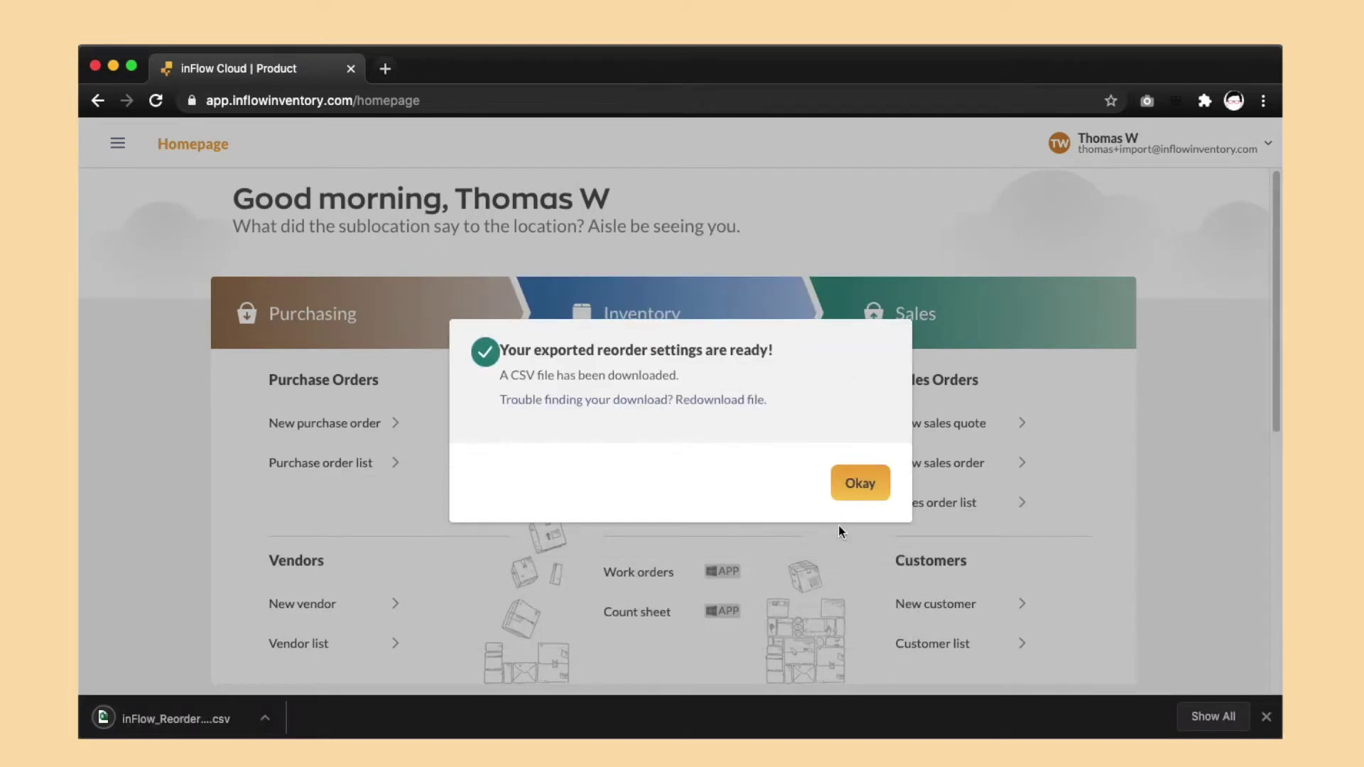
pyautogui.click(849, 484)
# Export the current stock levels to CSV.
pyautogui.click(119, 146)
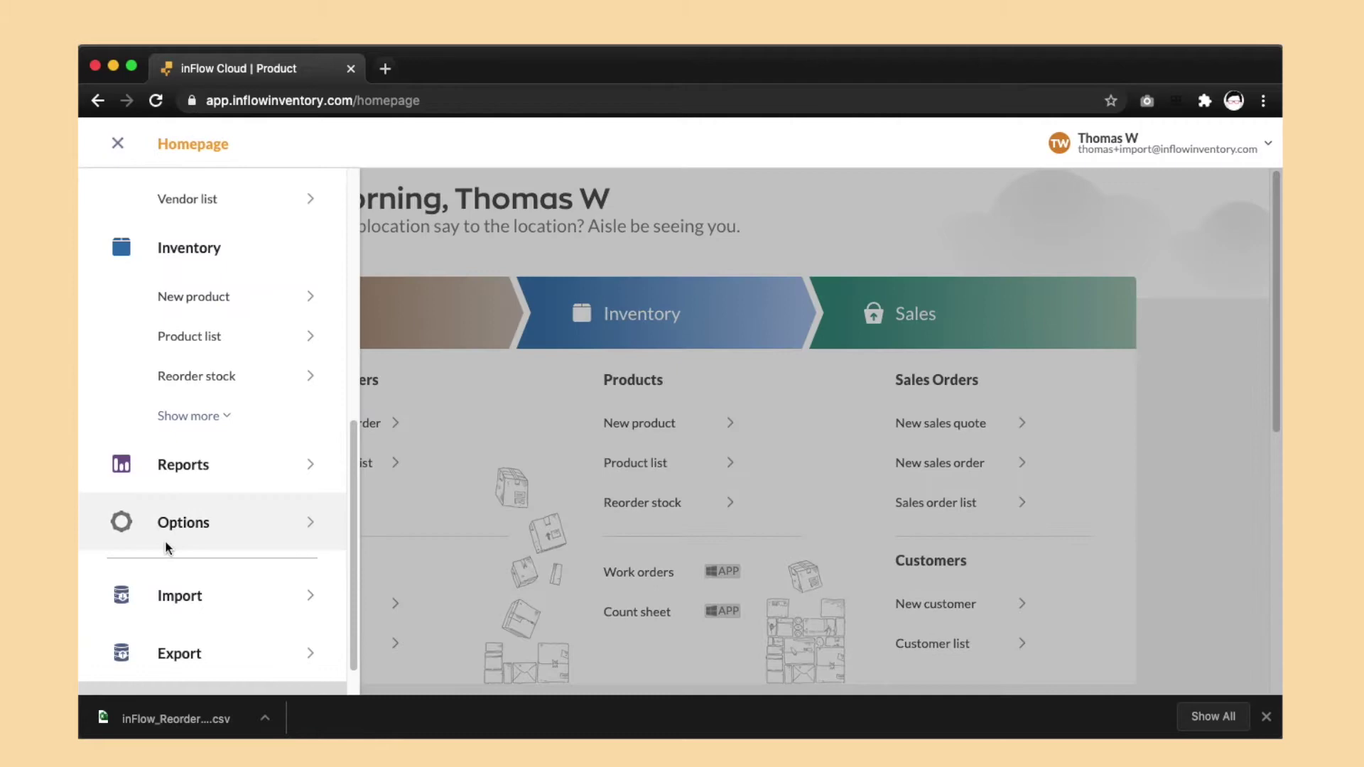
pyautogui.click(192, 653)
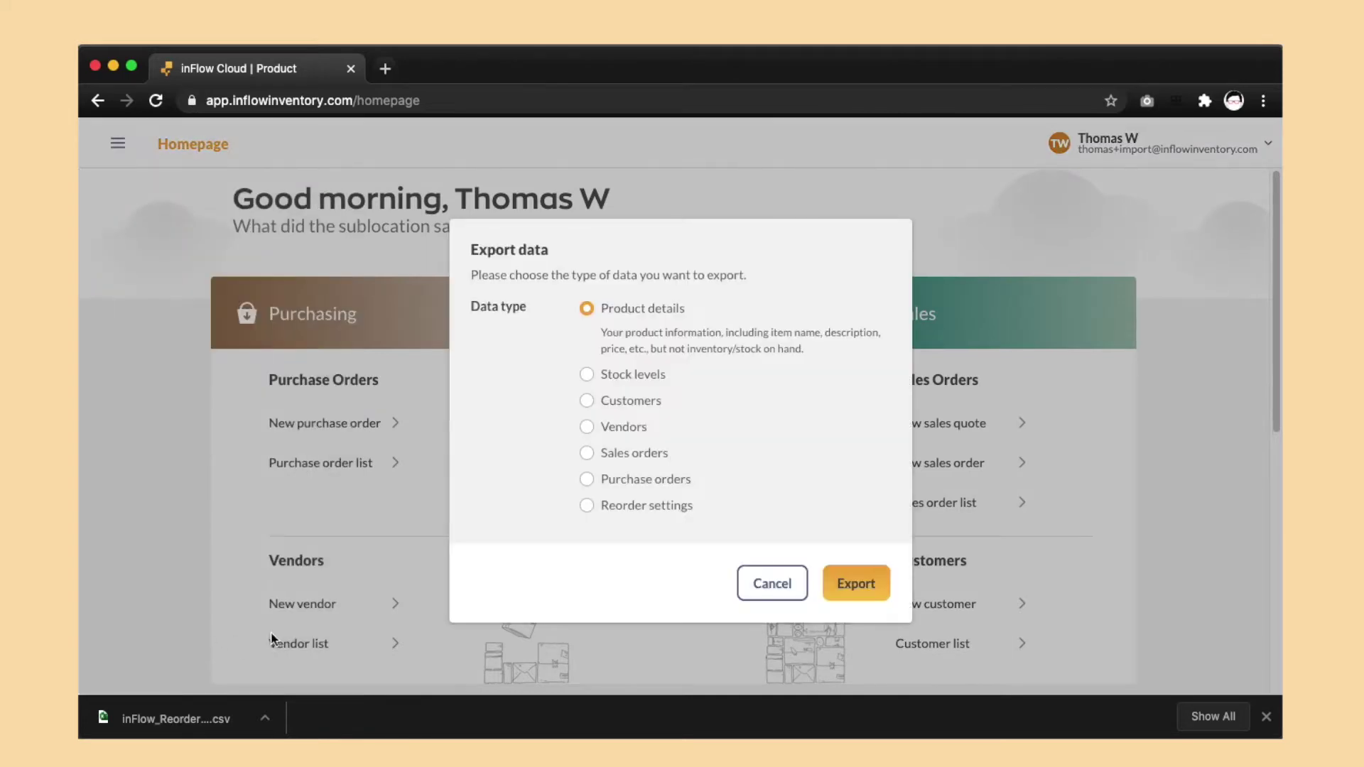
pyautogui.click(616, 377)
pyautogui.click(845, 584)
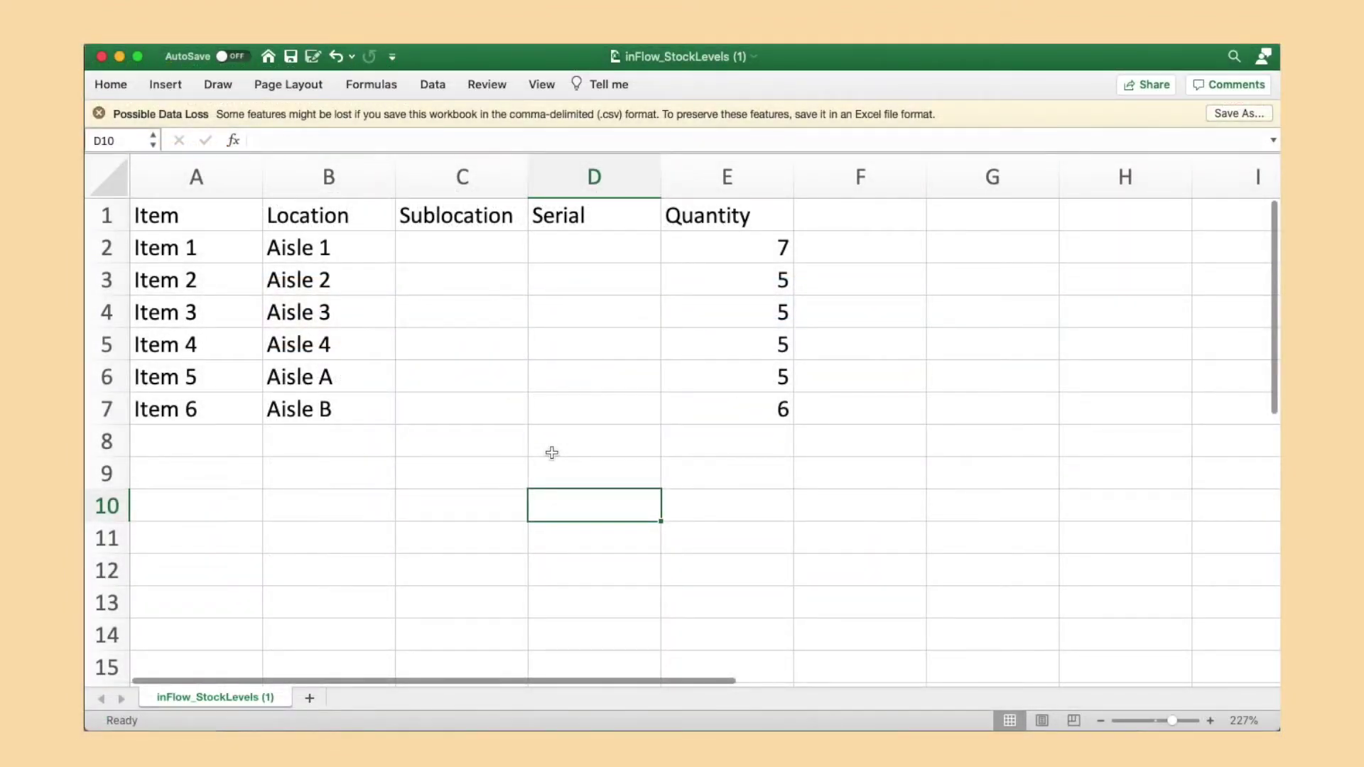
pyautogui.click(313, 178)
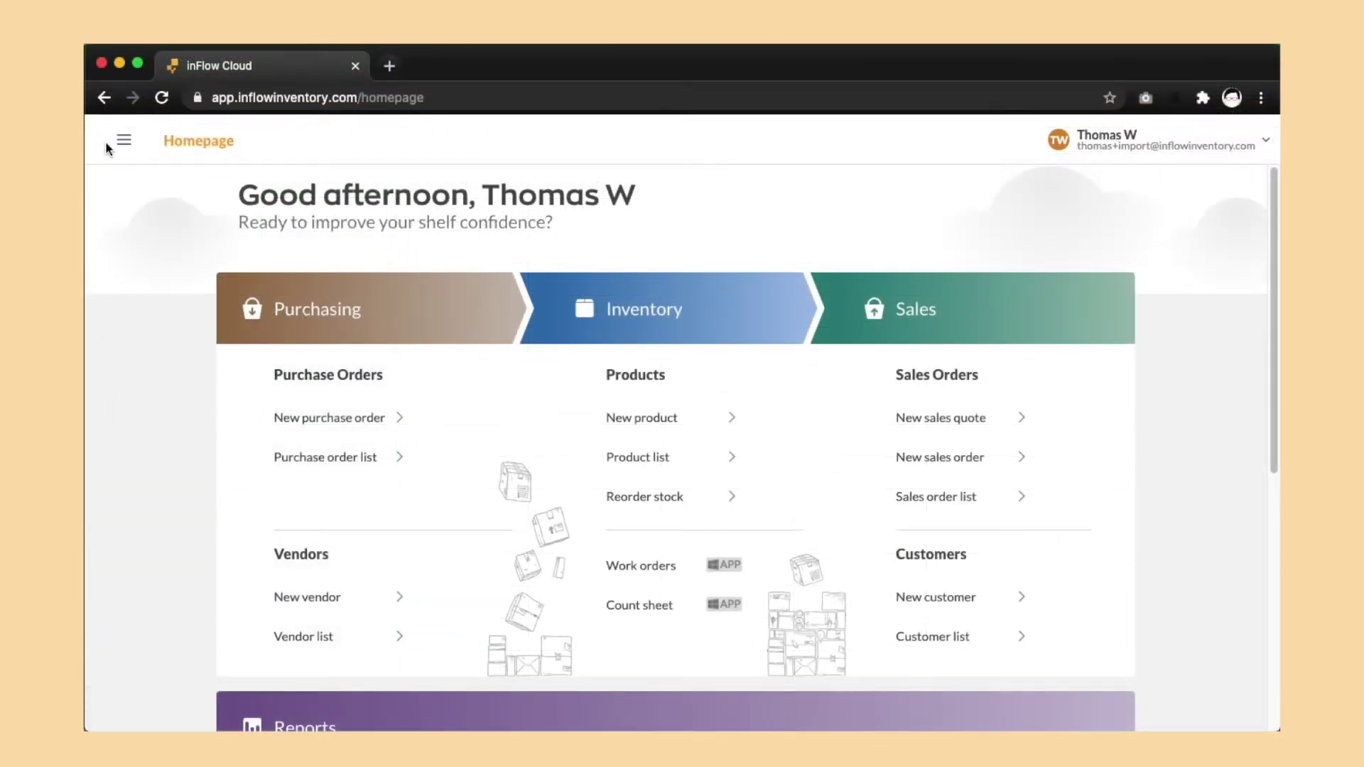
# Import inFlow_StockLevels.csv as Stock levels using 'Subtract it from existing inventory'.
pyautogui.click(123, 140)
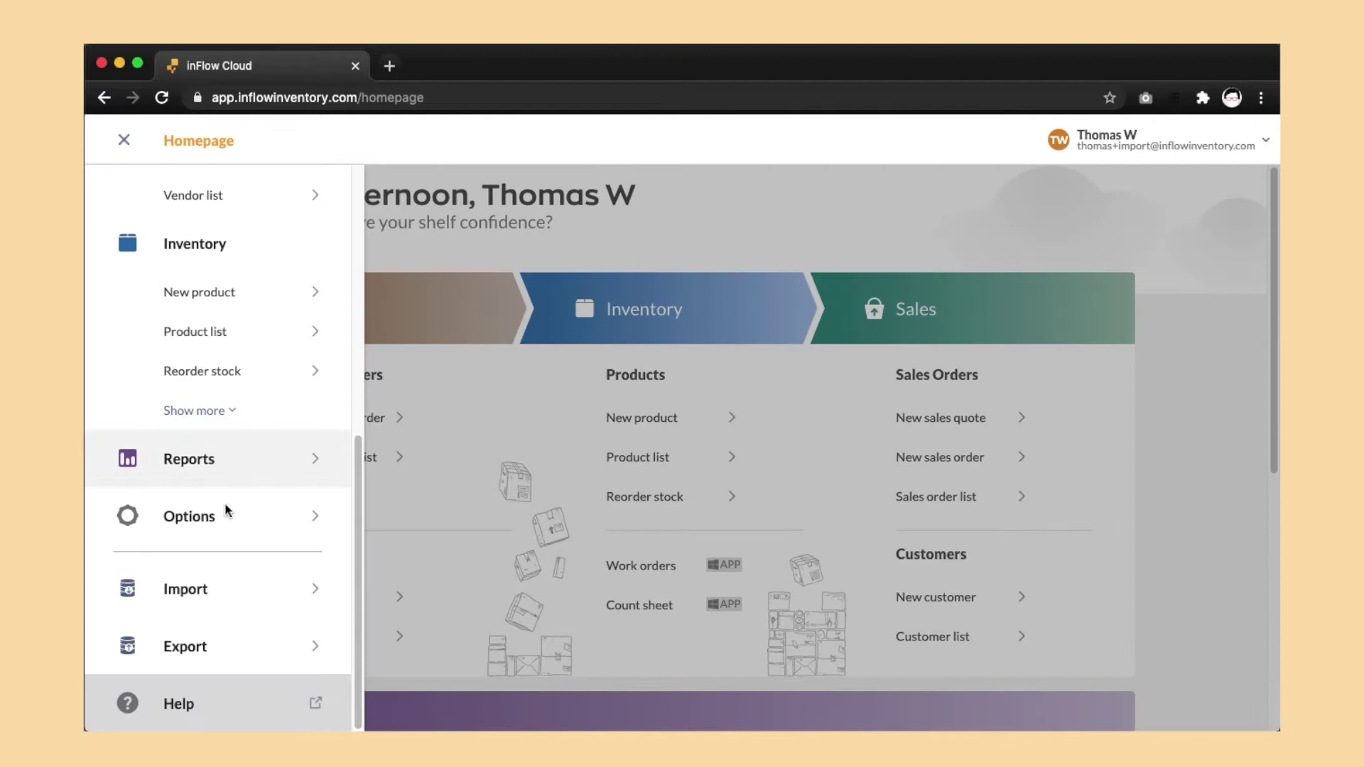
pyautogui.click(234, 572)
pyautogui.click(650, 362)
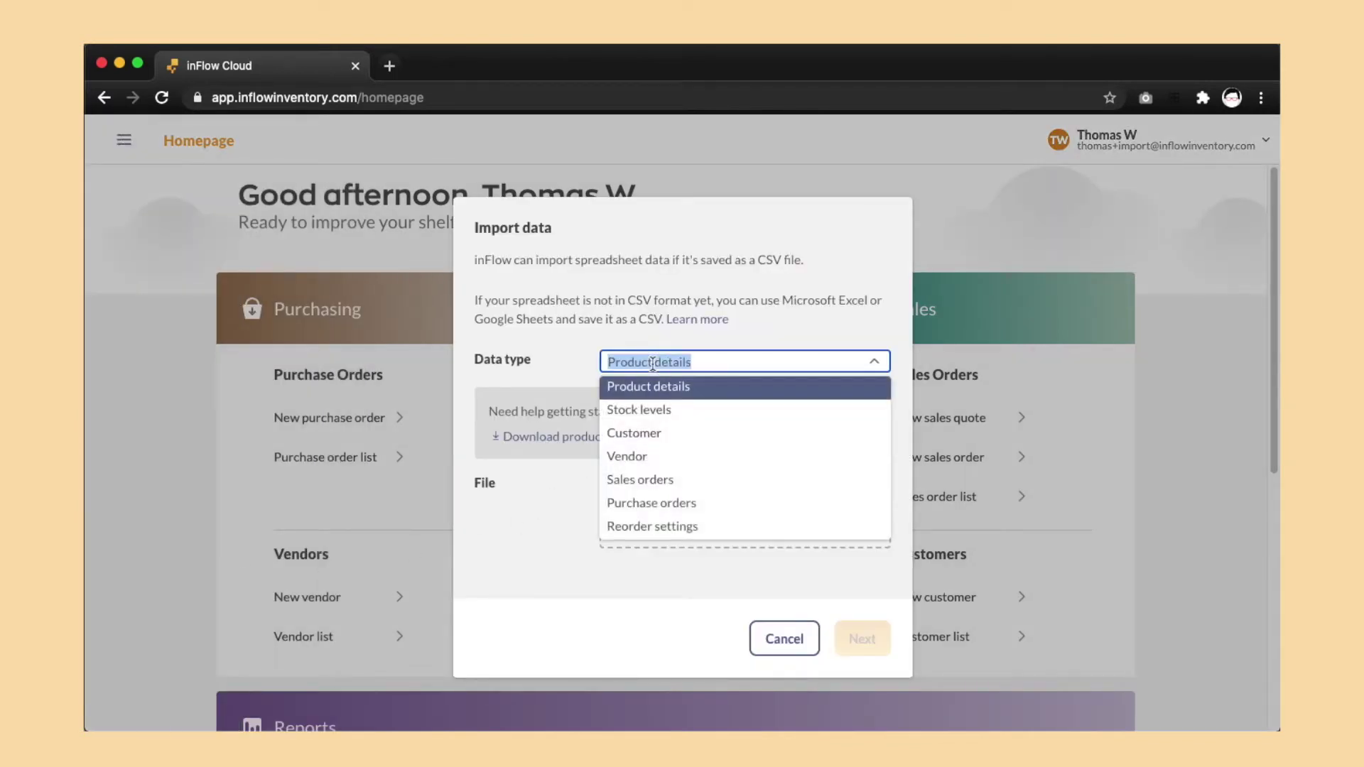
pyautogui.click(671, 405)
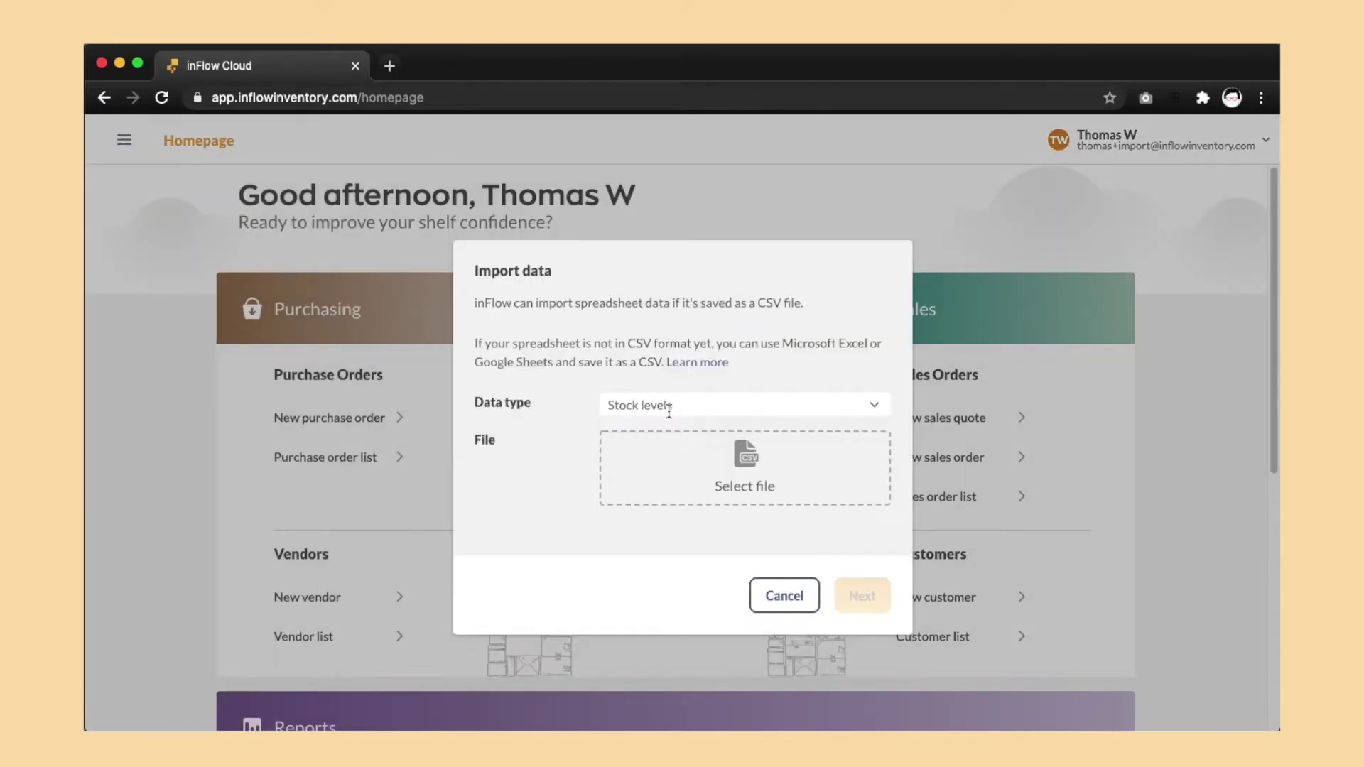
pyautogui.click(709, 471)
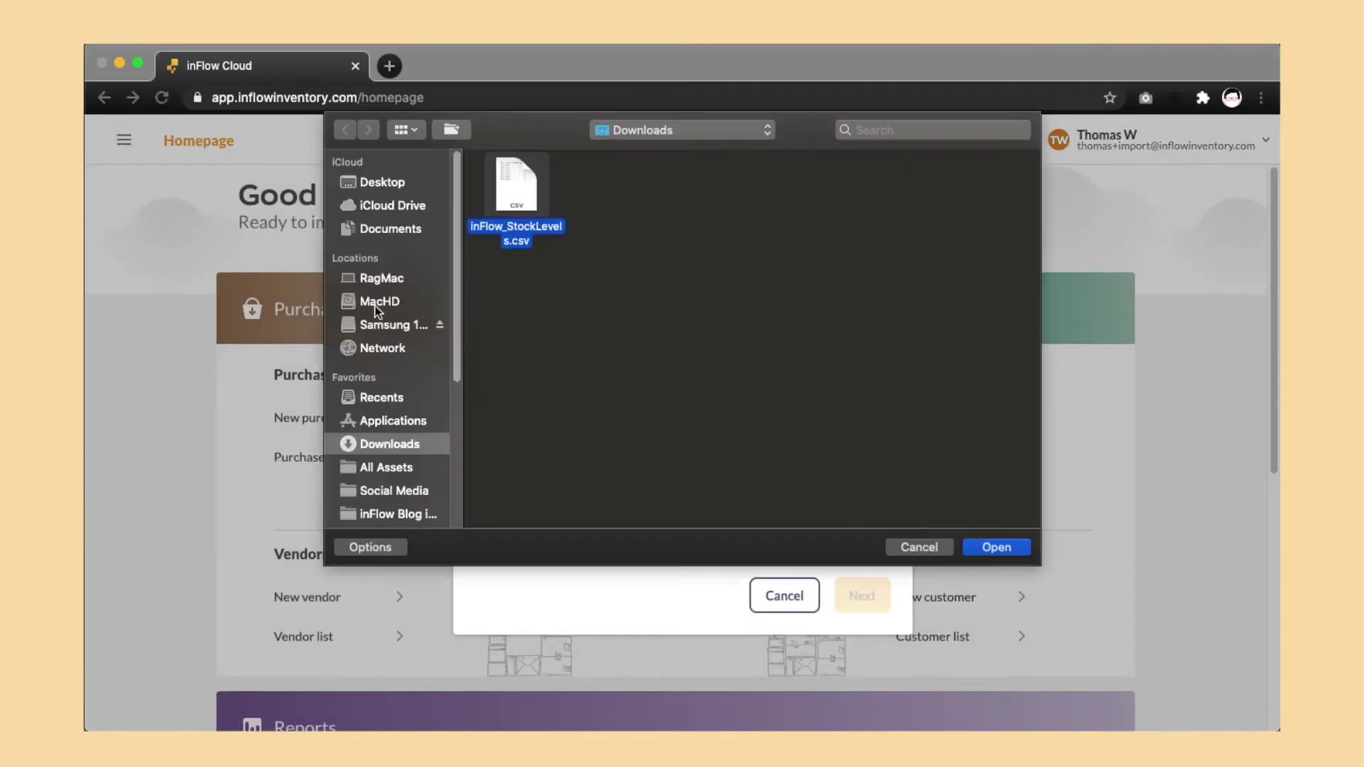
pyautogui.doubleClick(517, 192)
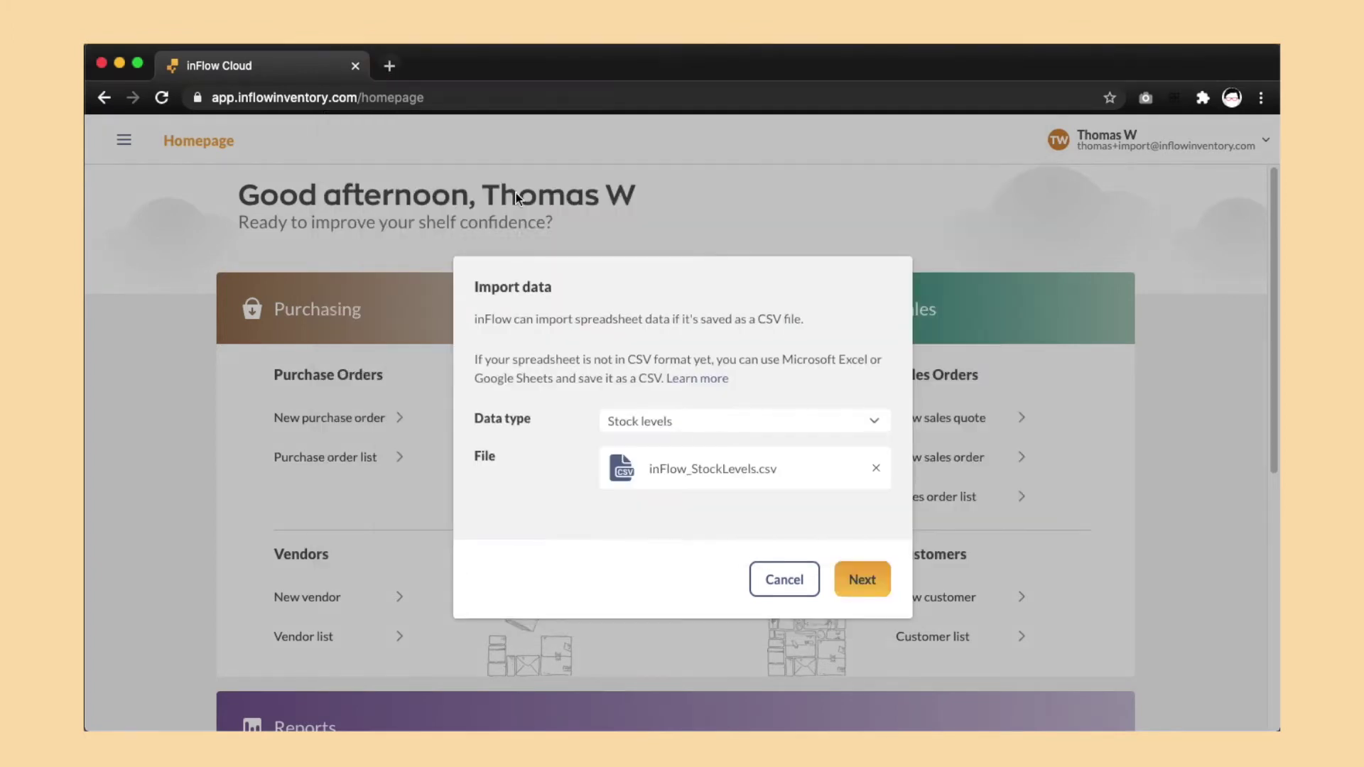
pyautogui.click(860, 581)
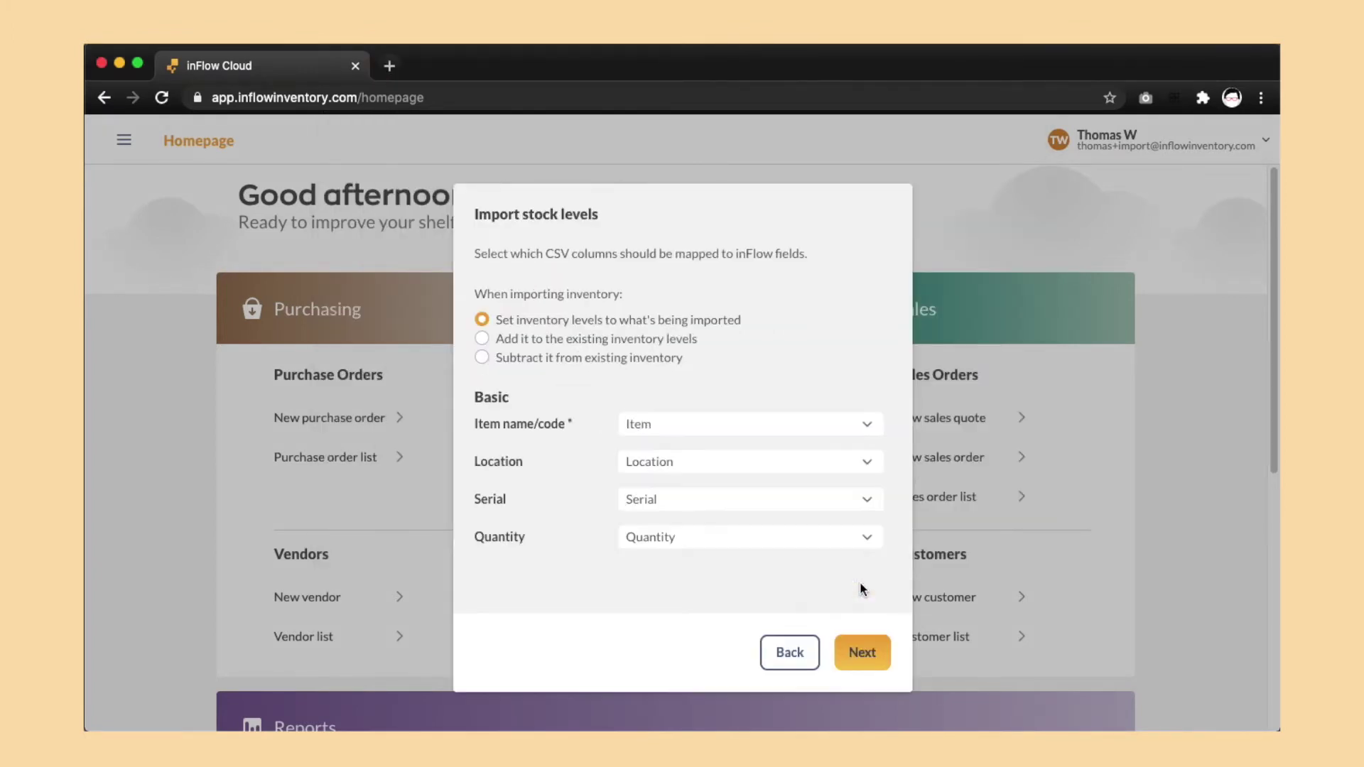
pyautogui.click(629, 361)
pyautogui.click(855, 658)
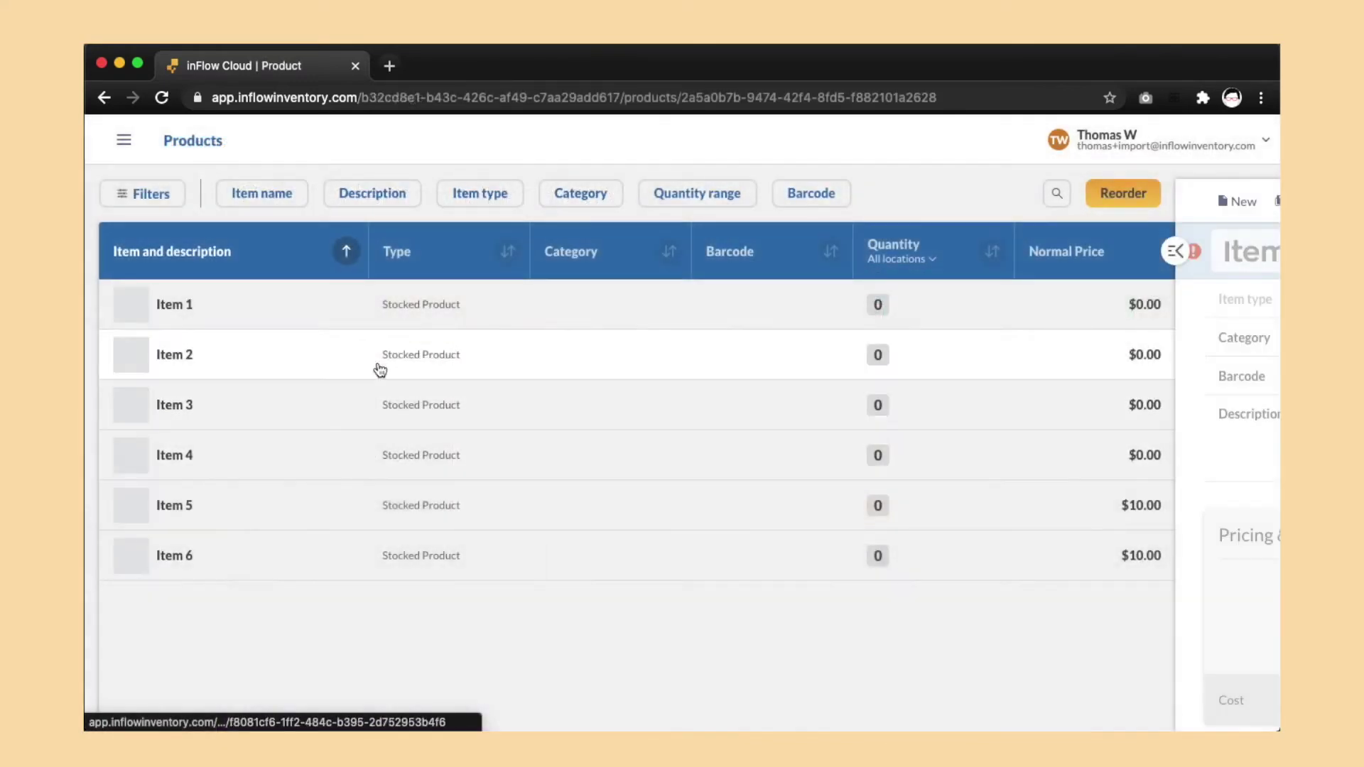
# Check that Item 1 and Item 2 each show 0 quantity on hand.
pyautogui.click(341, 316)
pyautogui.scroll(-2, 555, 472)
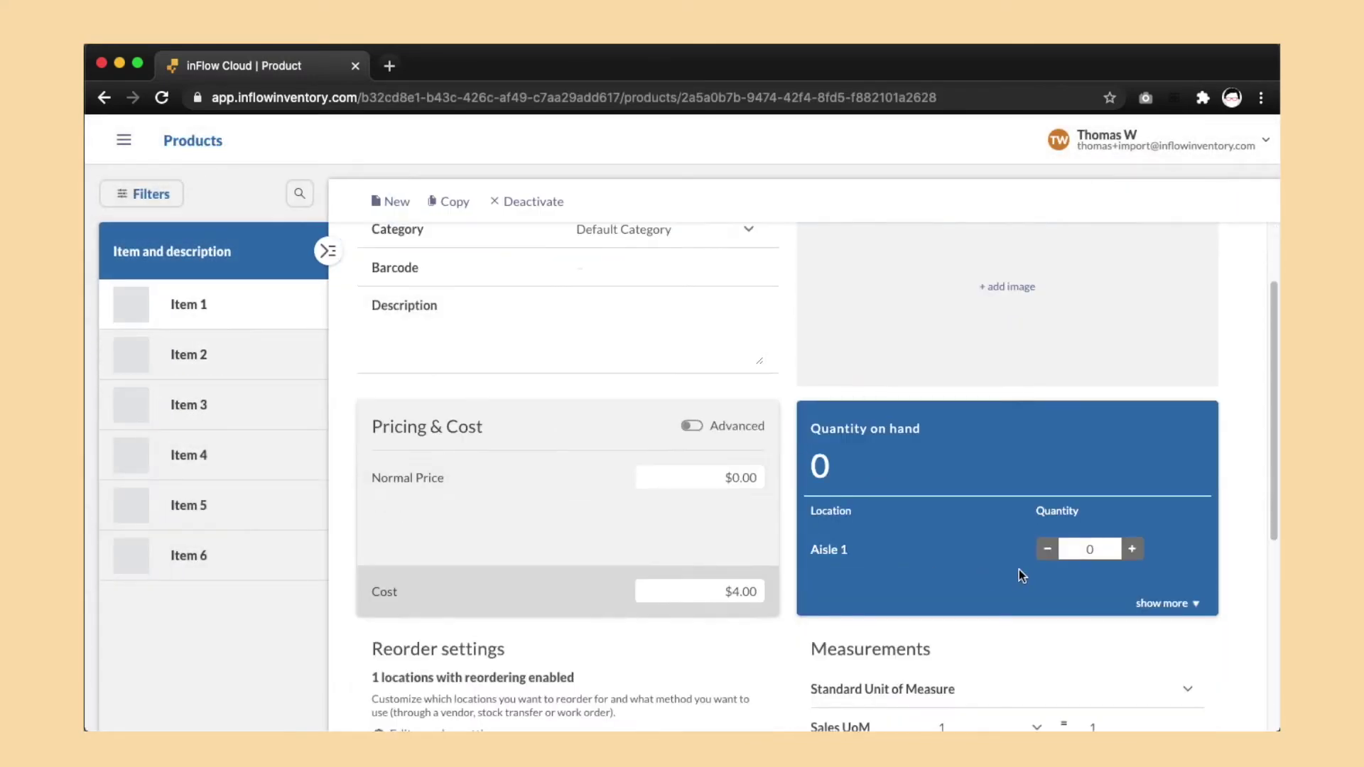
pyautogui.click(274, 354)
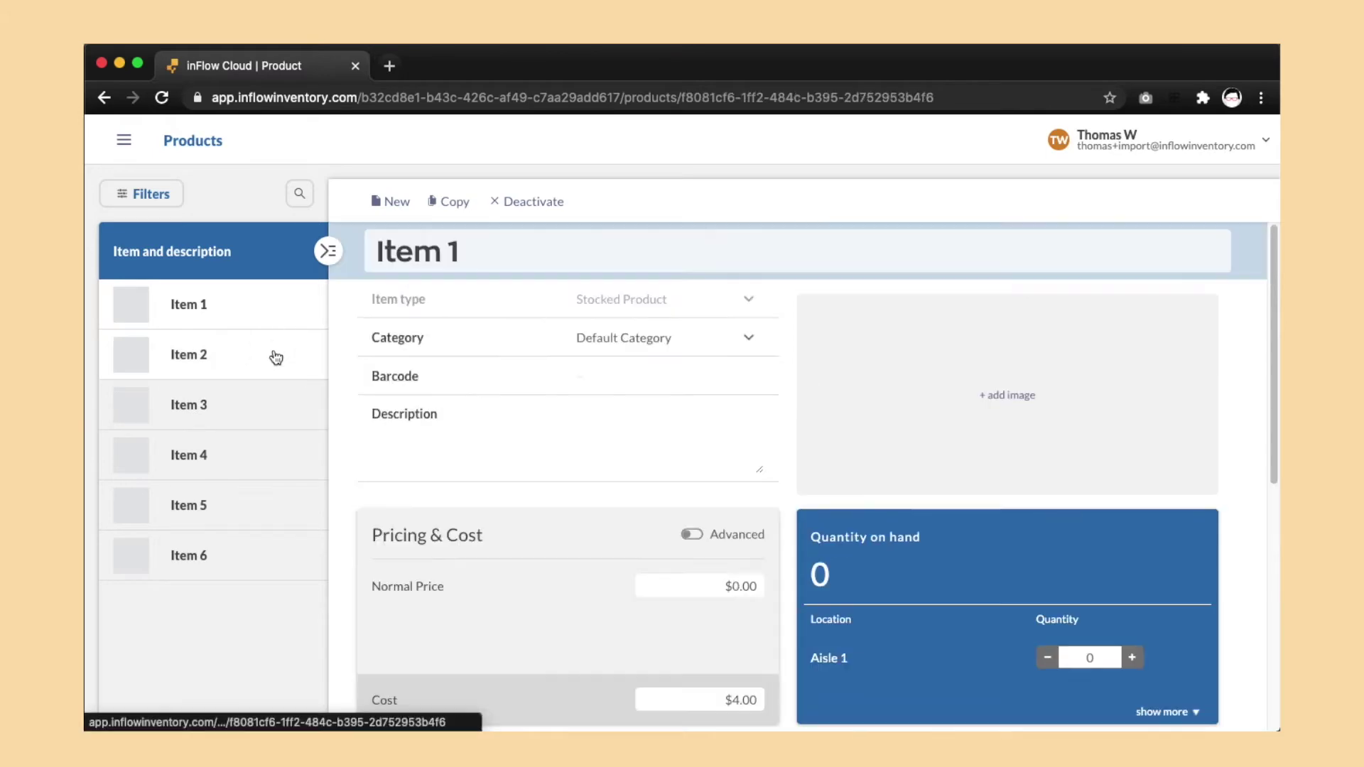
pyautogui.scroll(-1, 1077, 603)
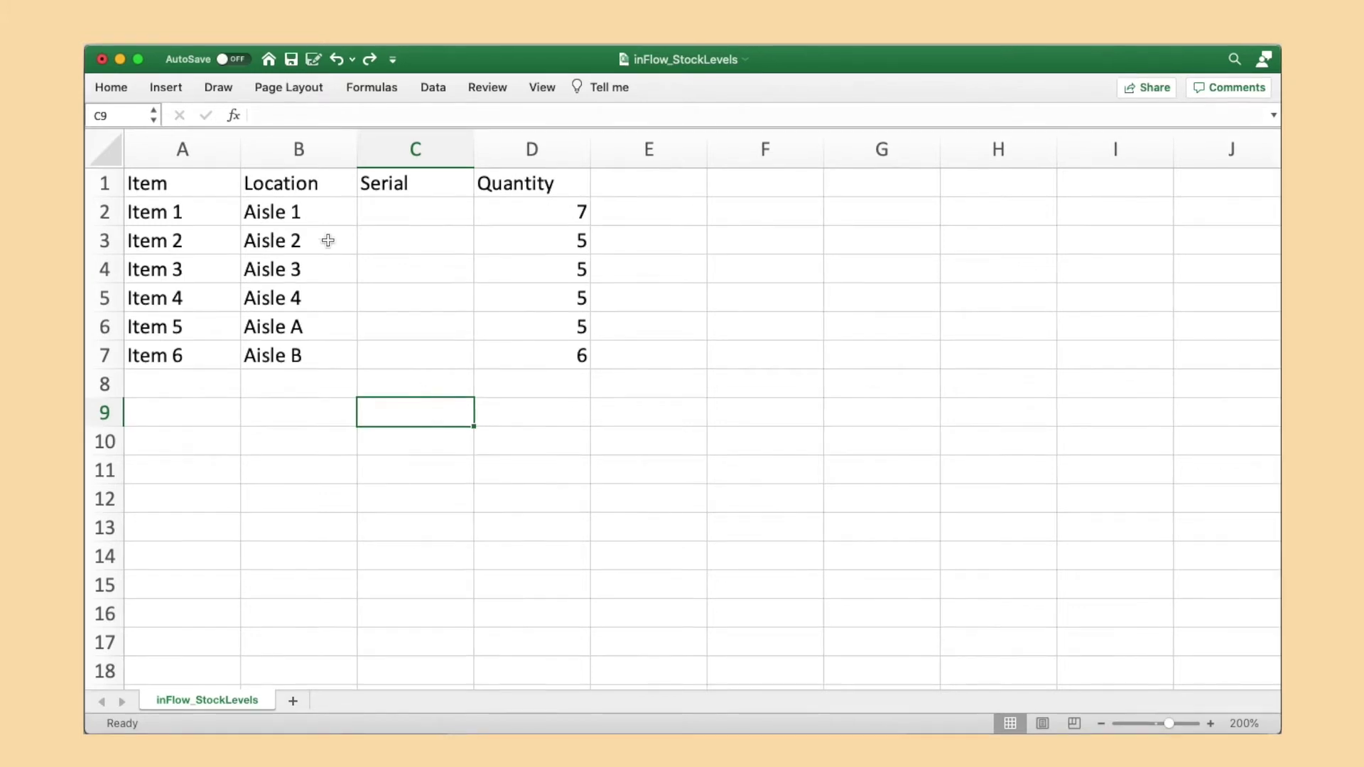
# Rename the existing Location column header to Sublocation.
pyautogui.click(302, 186)
pyautogui.doubleClick(303, 186)
pyautogui.write('Sublocation')
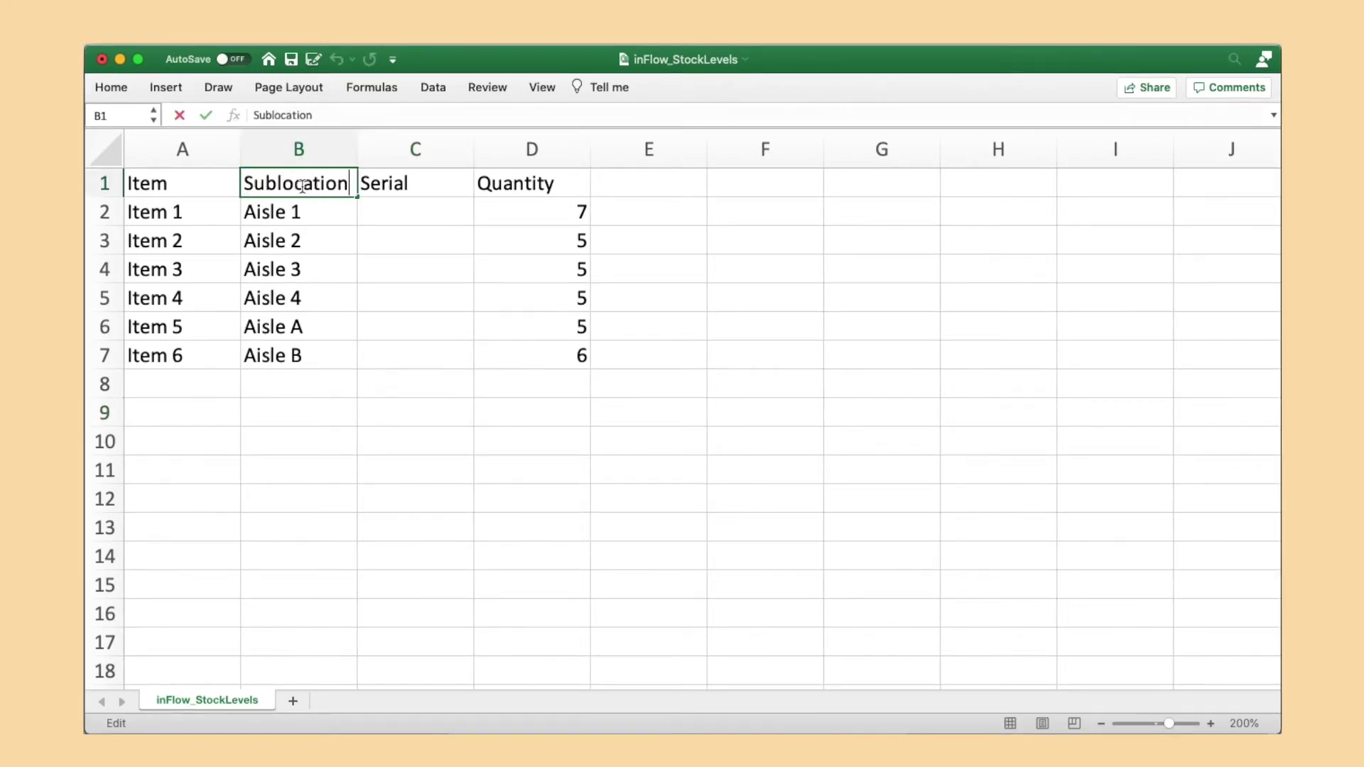
pyautogui.press('Return')
# Insert a new column B titled Location before Sublocation.
pyautogui.rightClick(307, 153)
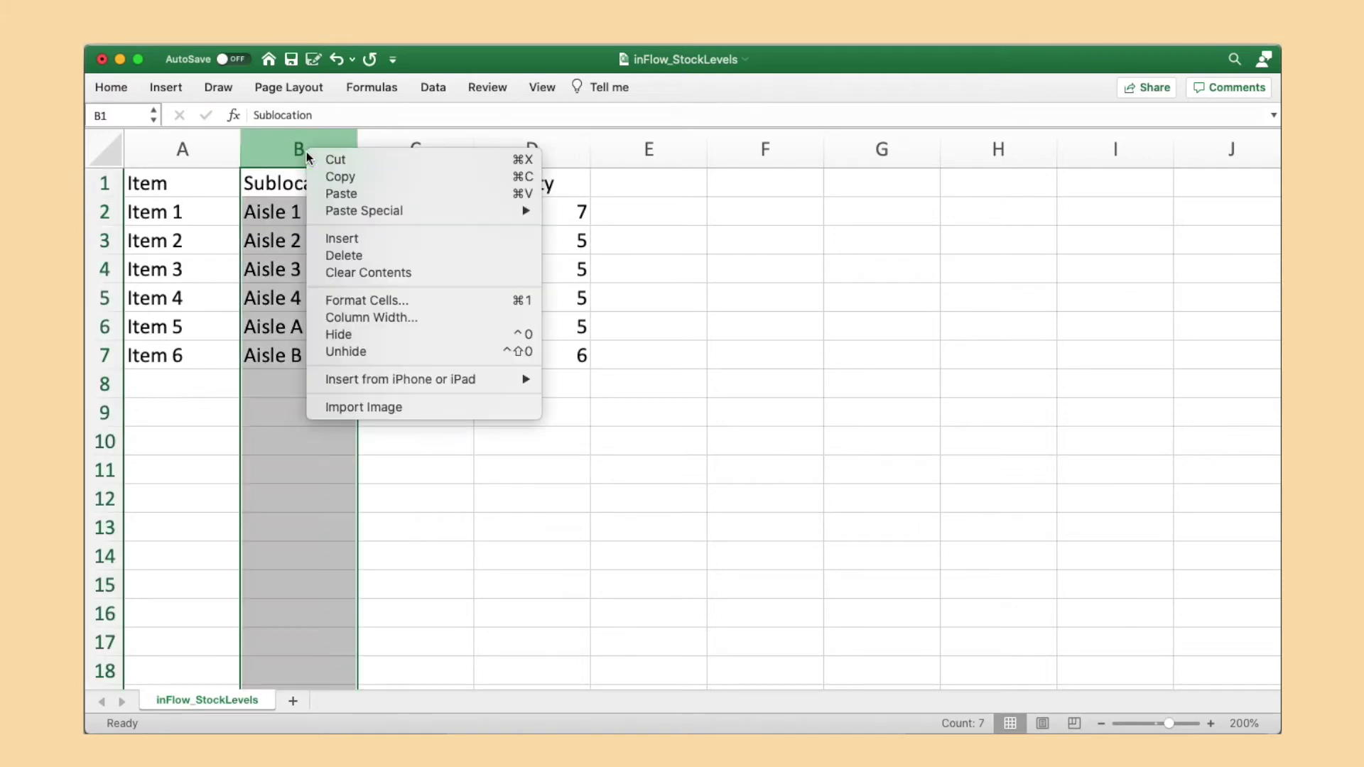
pyautogui.click(339, 237)
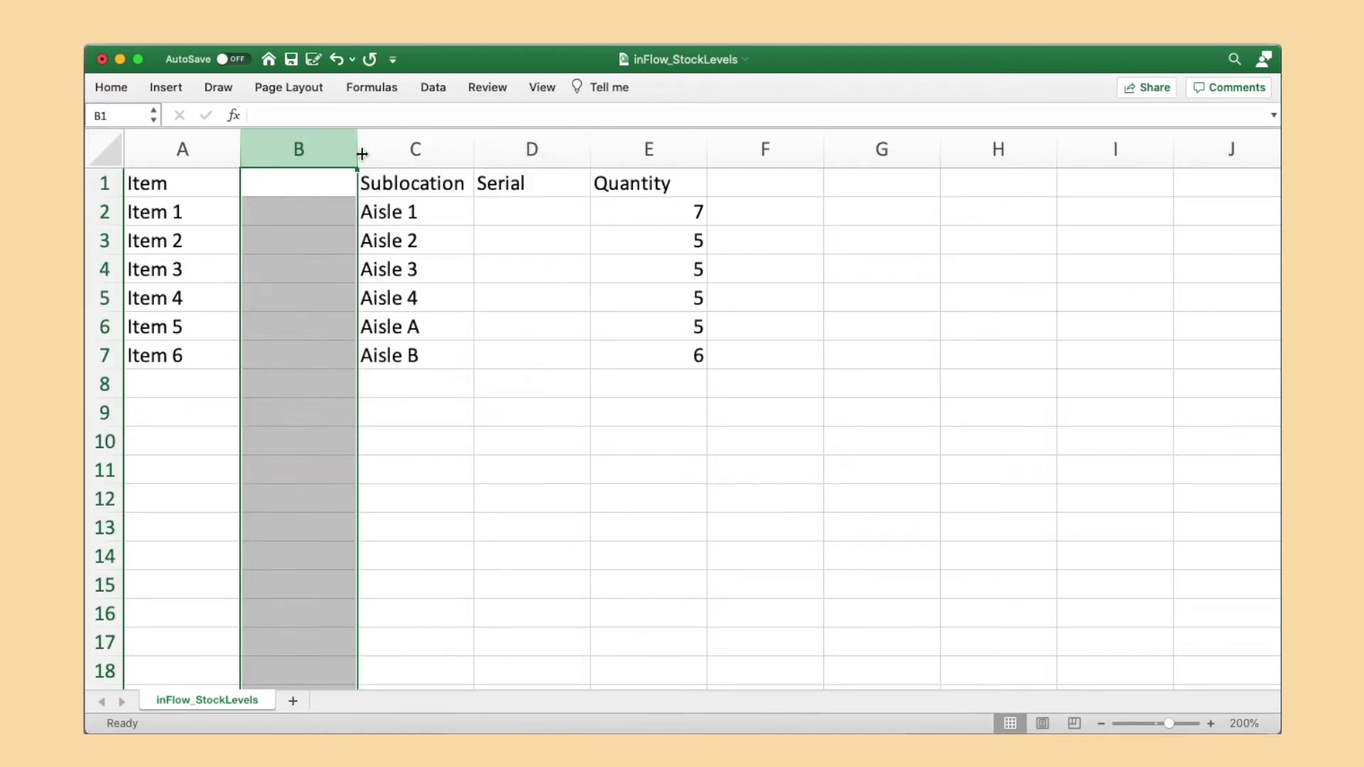
pyautogui.moveTo(358, 150); pyautogui.dragTo(420, 150)
pyautogui.click(360, 182)
pyautogui.write('Location')
pyautogui.press('Return')
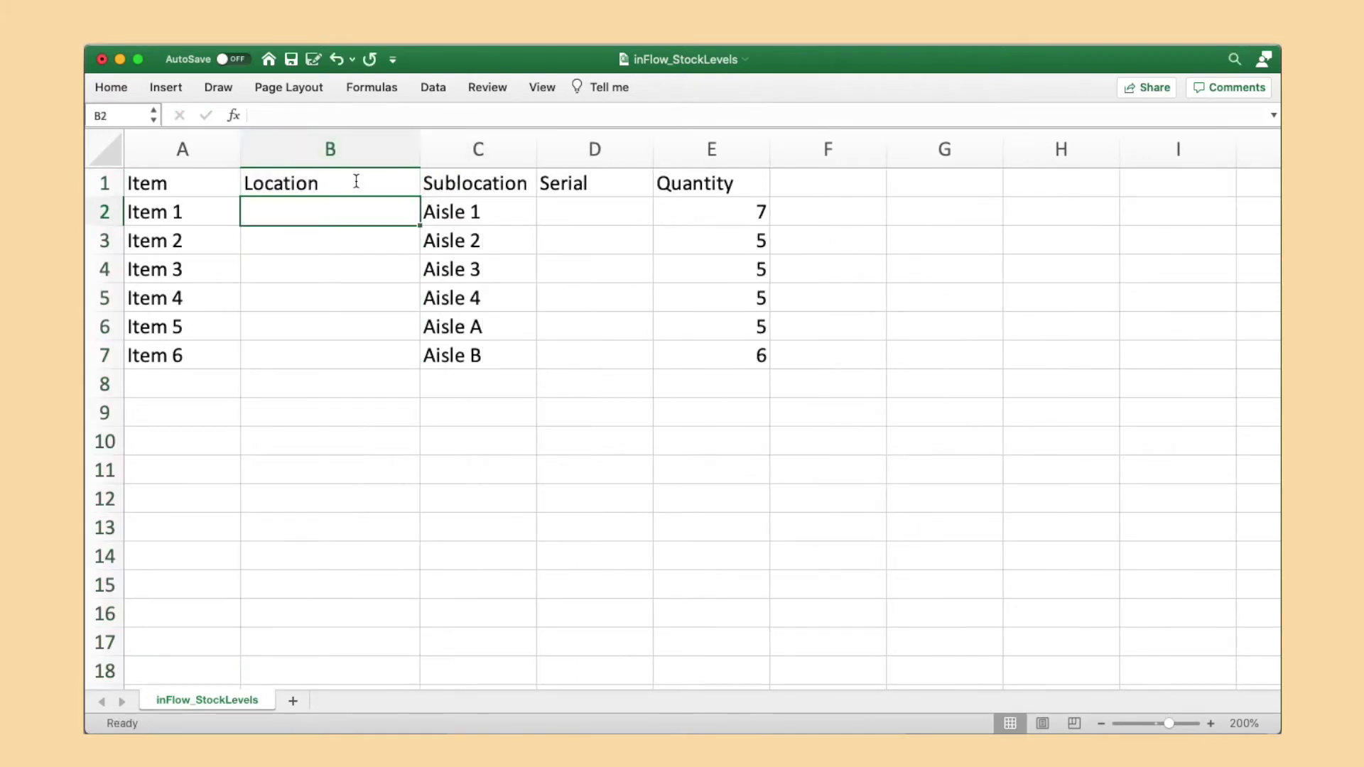
# Fill Warehouse A for Items 1–4 and Warehouse B for Items 5–6, then save the CSV.
pyautogui.write('Warehouse A')
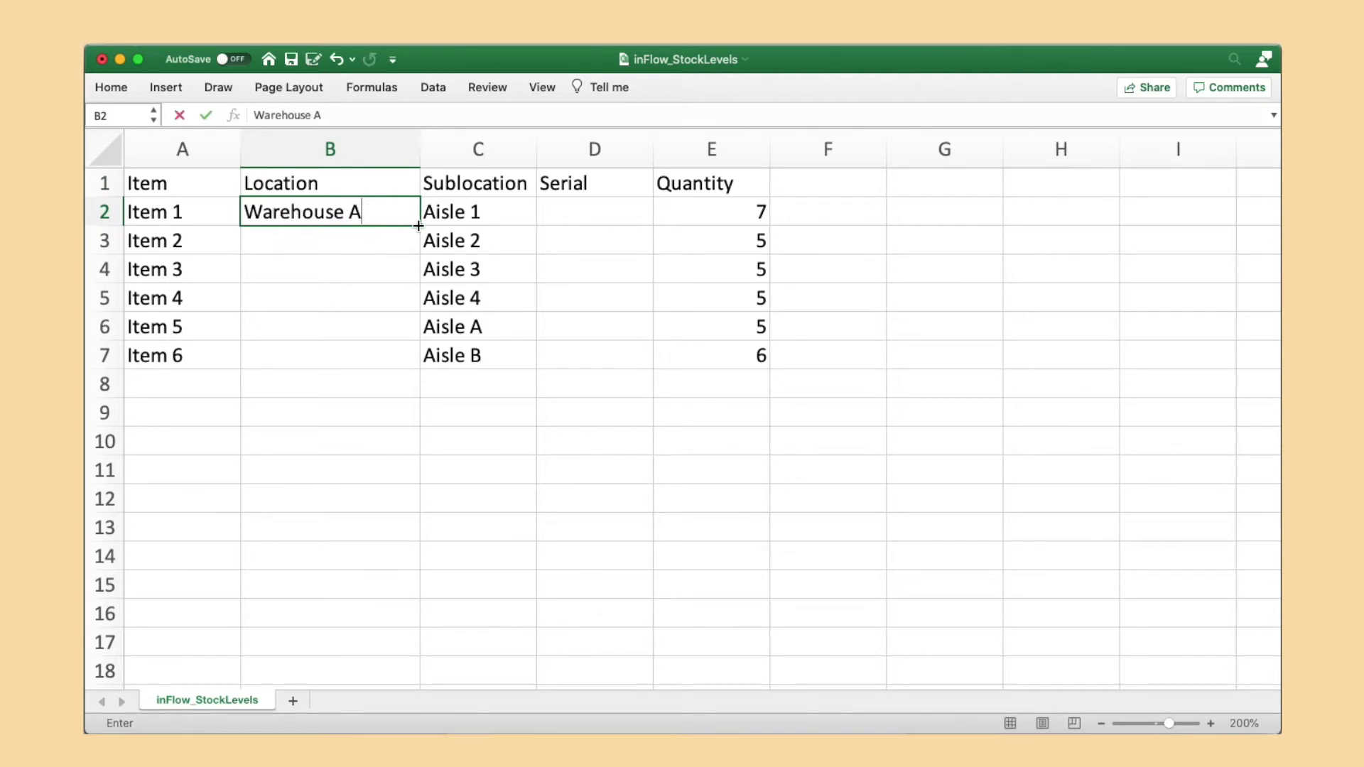
pyautogui.moveTo(419, 225); pyautogui.dragTo(415, 362)
pyautogui.doubleClick(390, 326)
pyautogui.press('BackSpace')
pyautogui.write('B')
pyautogui.click(472, 388)
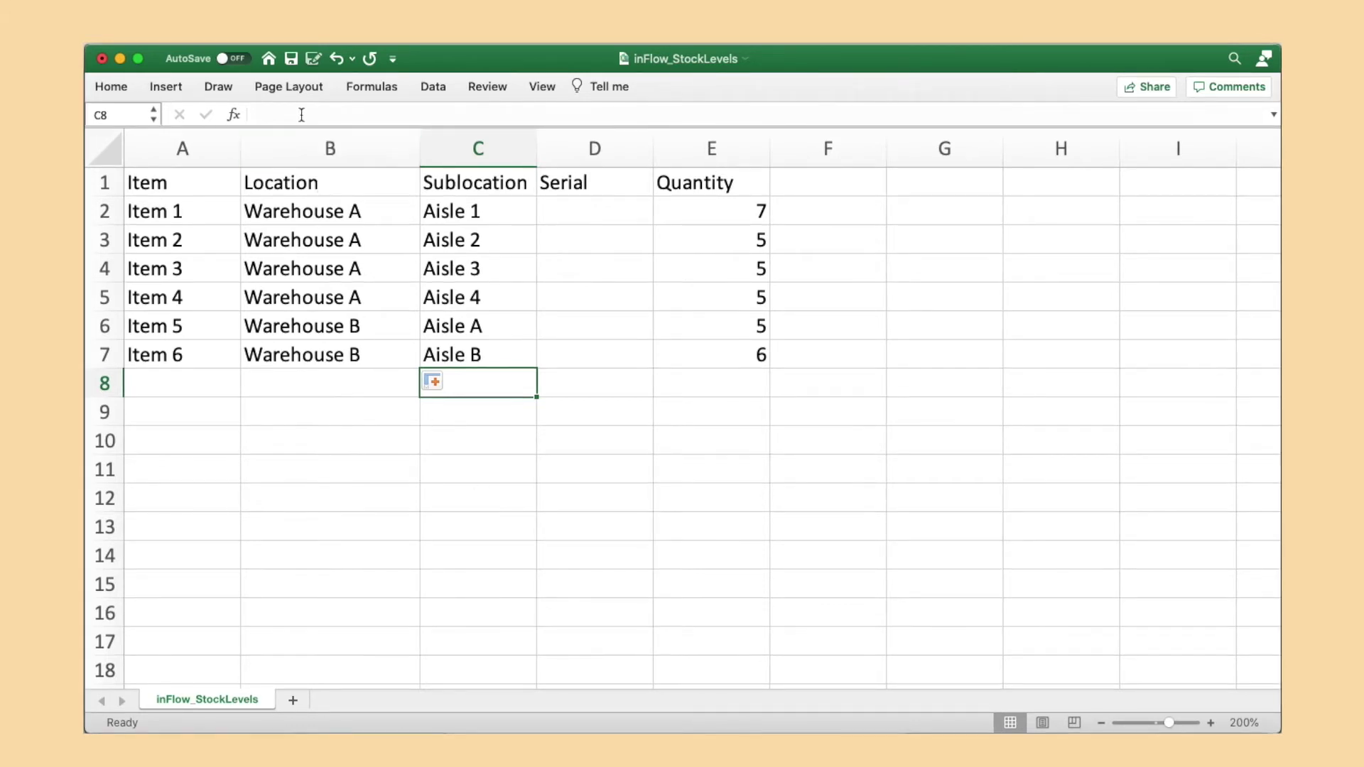
pyautogui.click(291, 58)
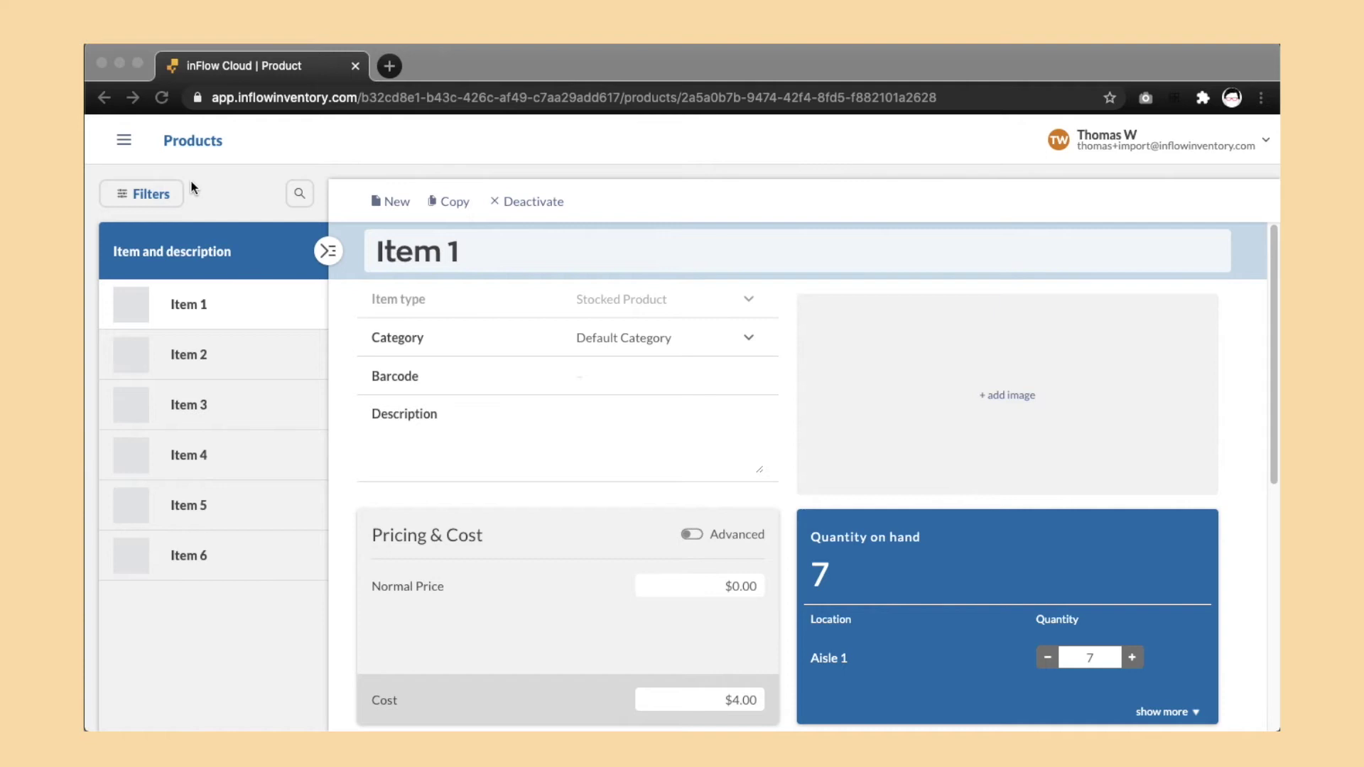
# In Company settings' locations manager, enable breaking locations into sublocations.
pyautogui.click(131, 141)
pyautogui.click(131, 140)
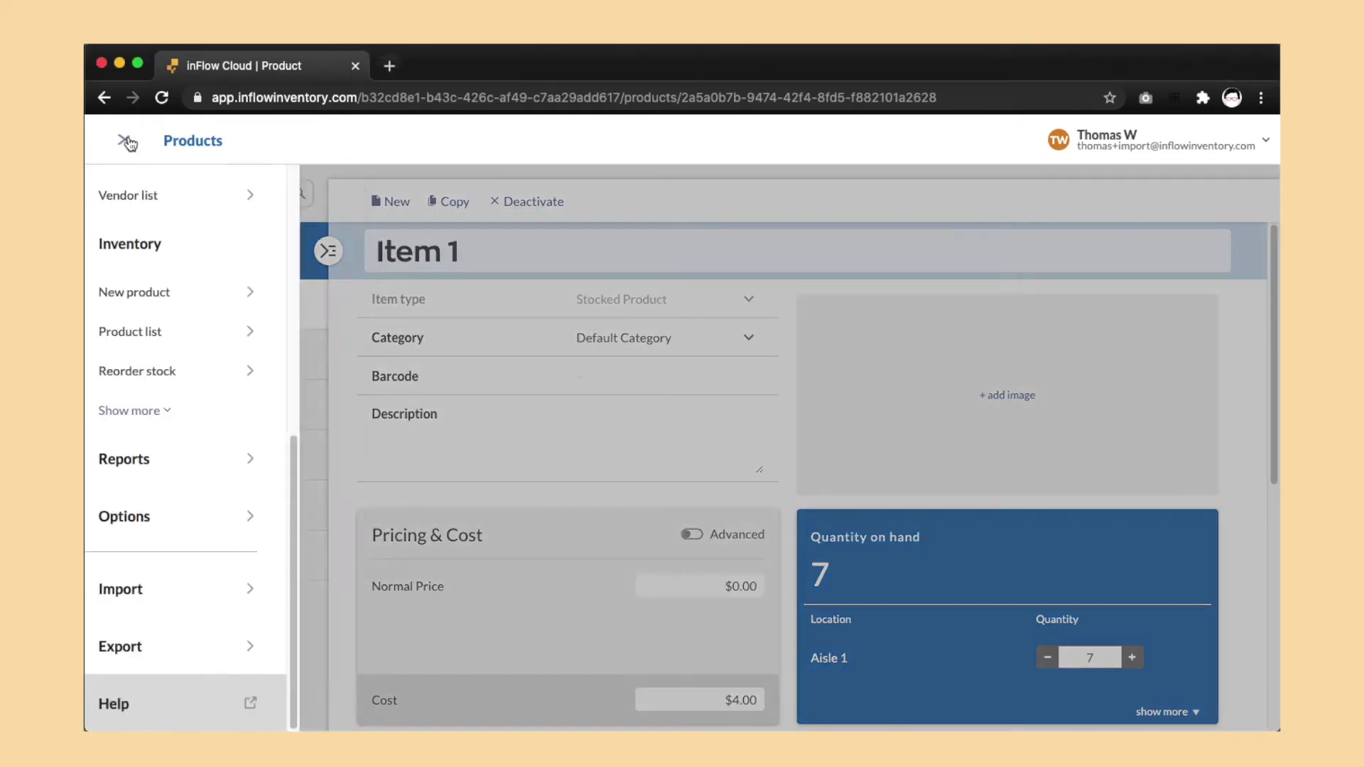
pyautogui.click(200, 534)
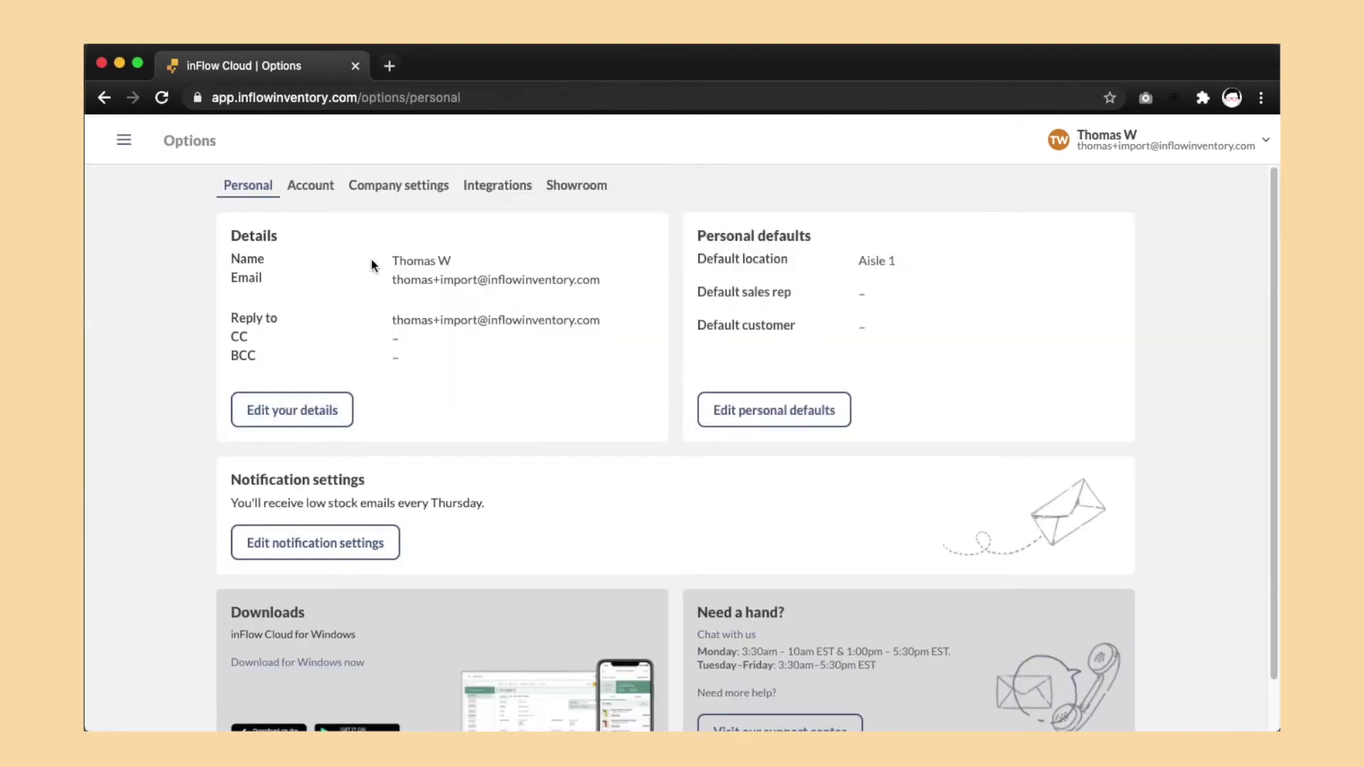
pyautogui.click(384, 191)
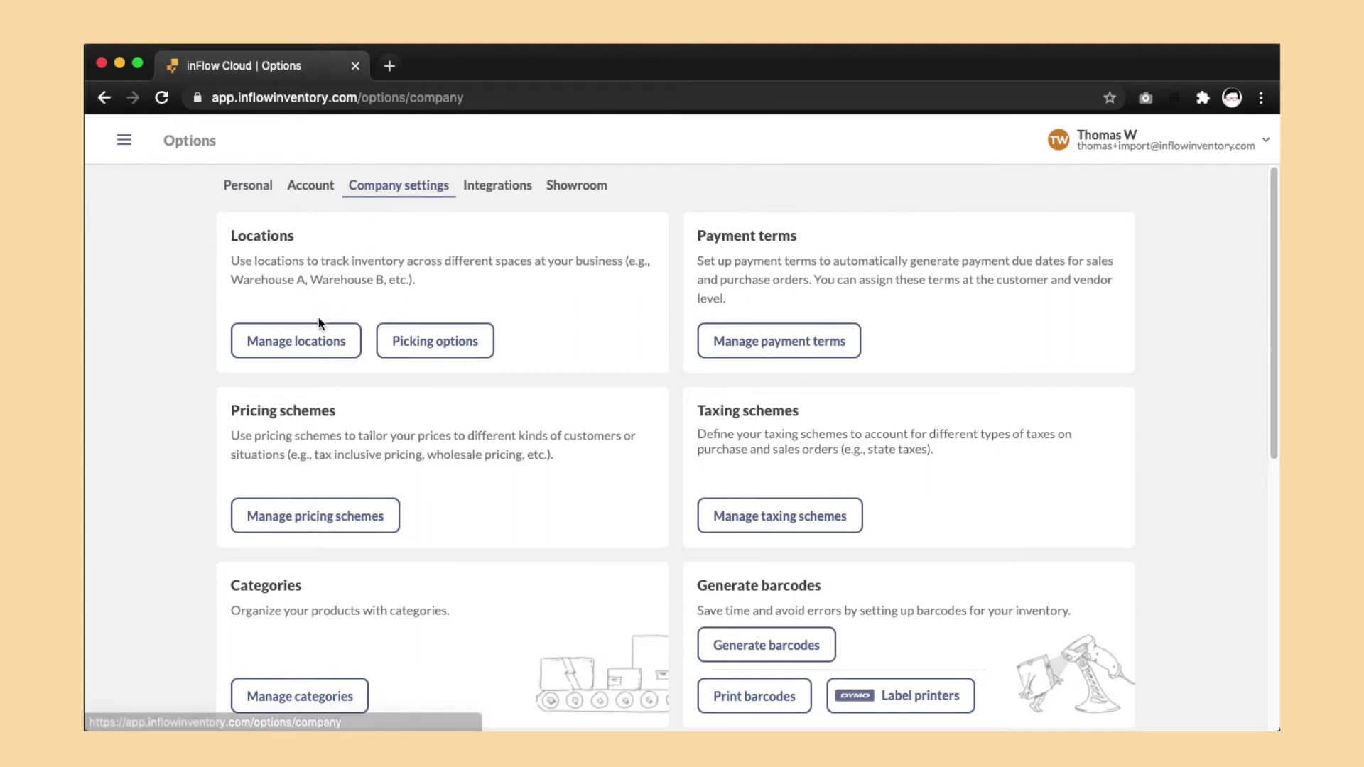
pyautogui.click(311, 340)
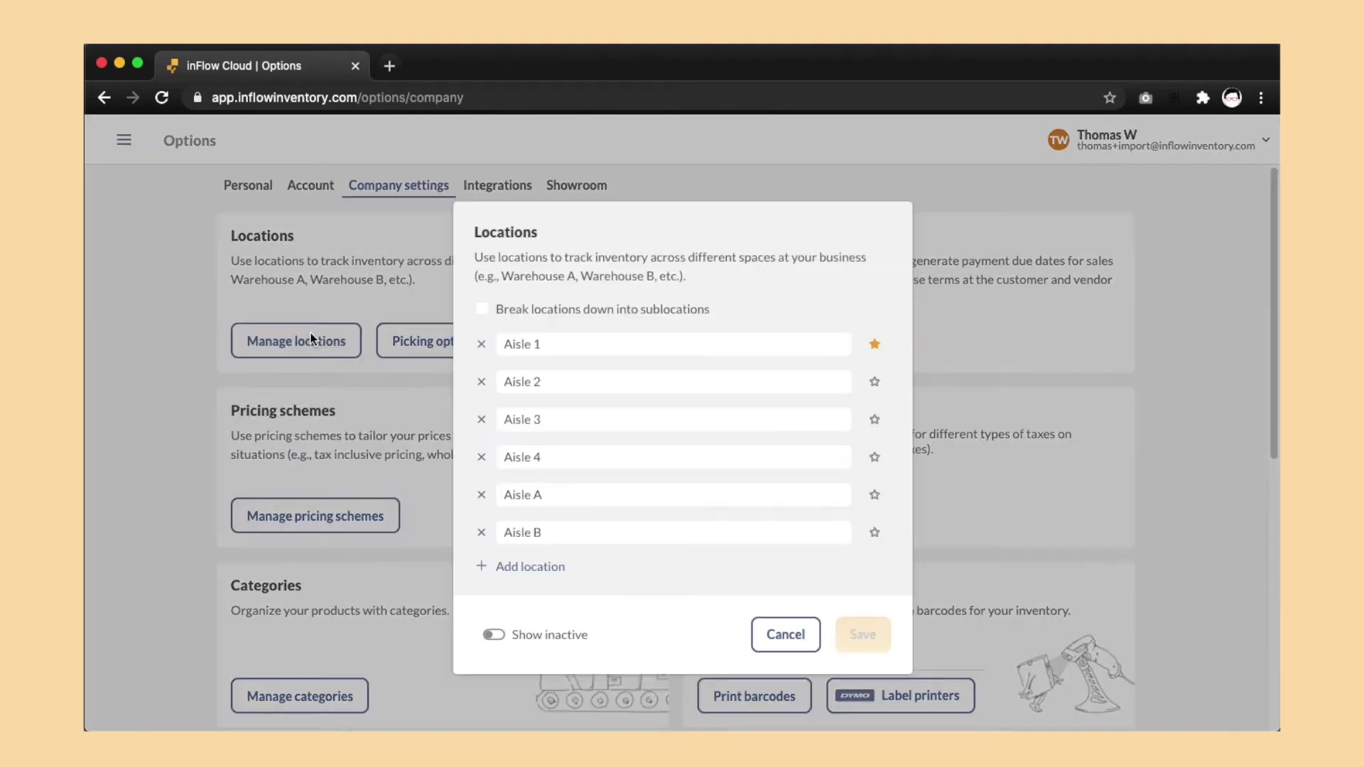
pyautogui.click(485, 309)
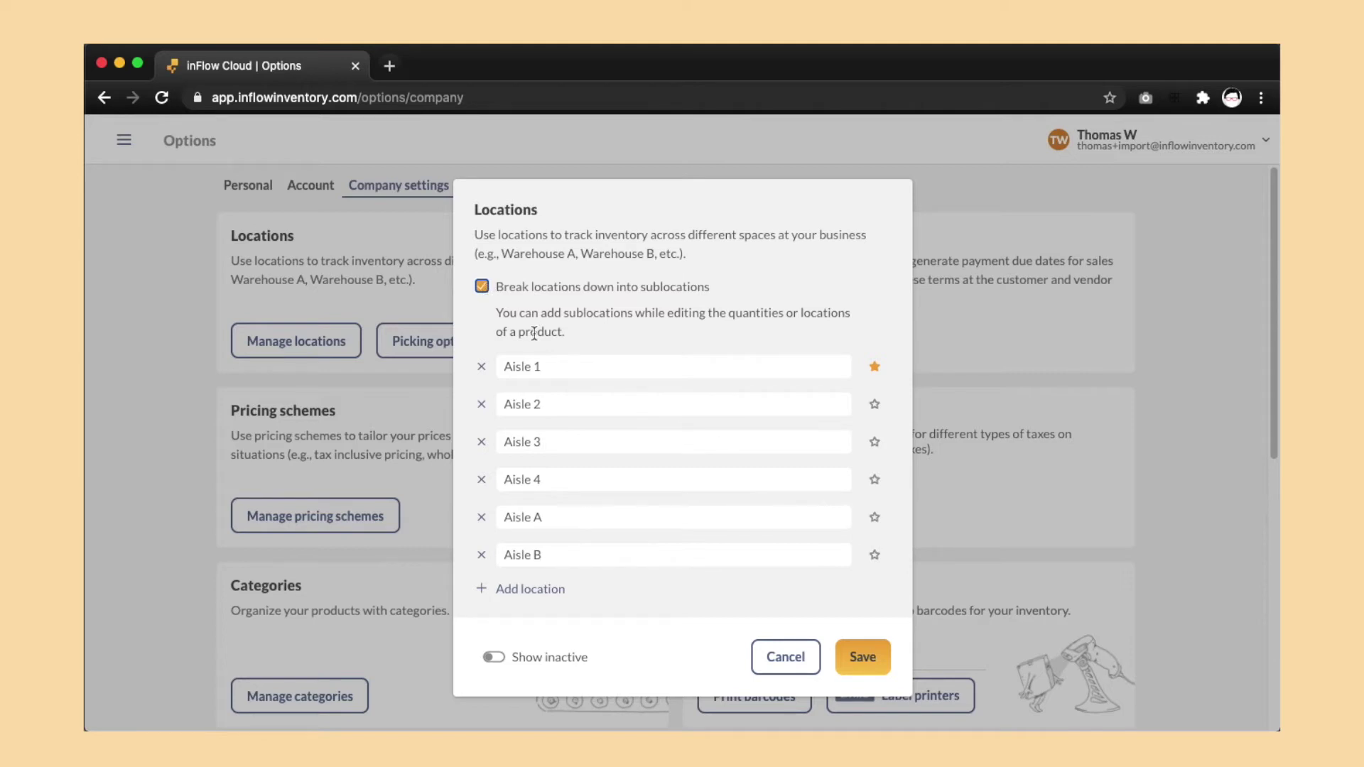
# Delete Aisles 1–4 and Aisle A, rename Aisle B to Warehouse A, and save.
pyautogui.click(484, 368)
pyautogui.click(484, 384)
pyautogui.click(483, 405)
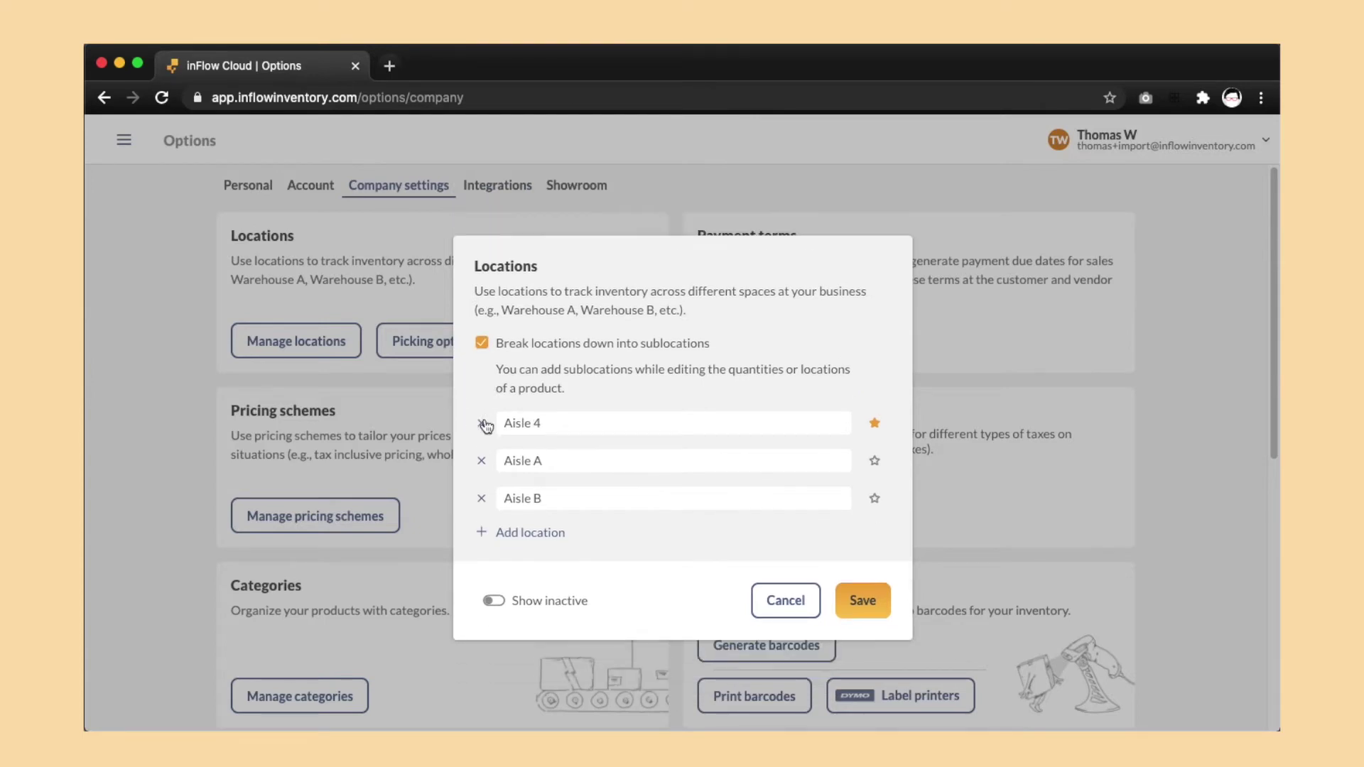
pyautogui.click(483, 424)
pyautogui.click(484, 443)
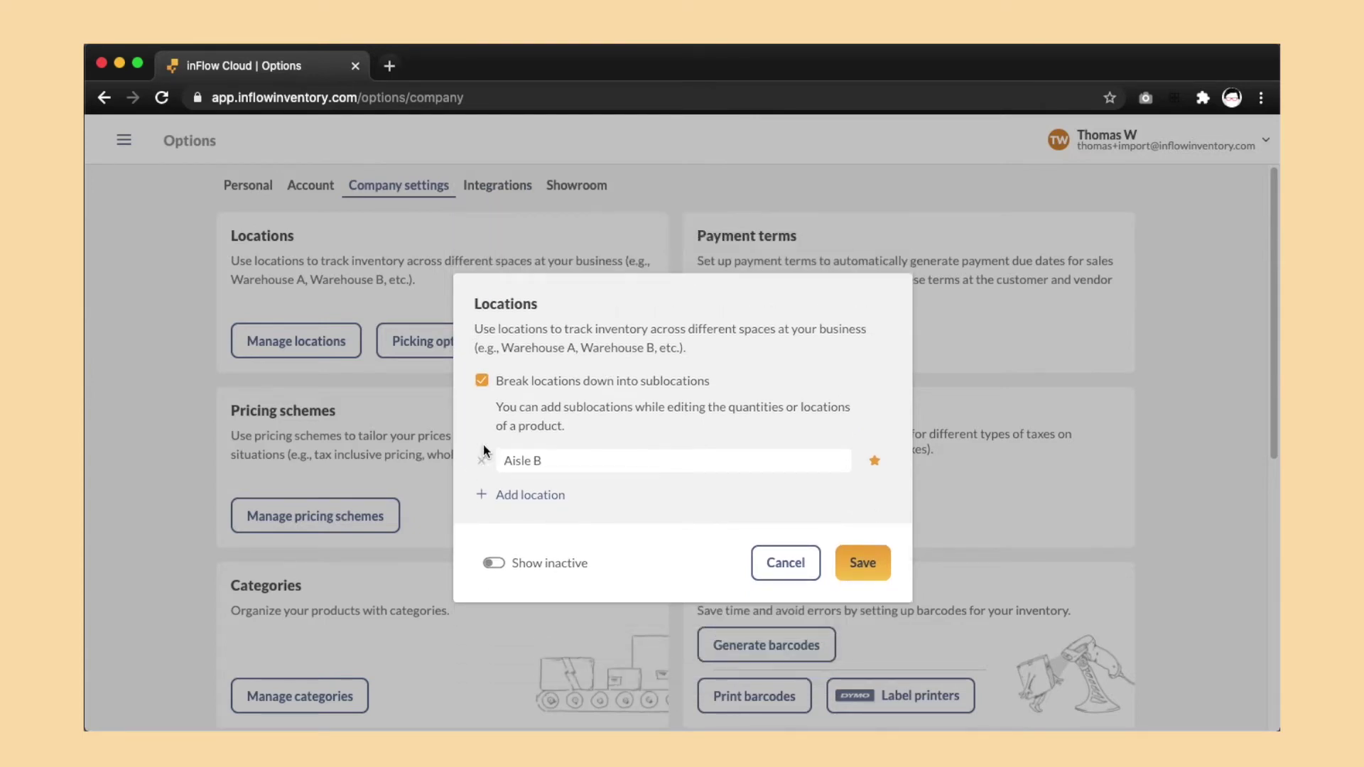
pyautogui.tripleClick(637, 462)
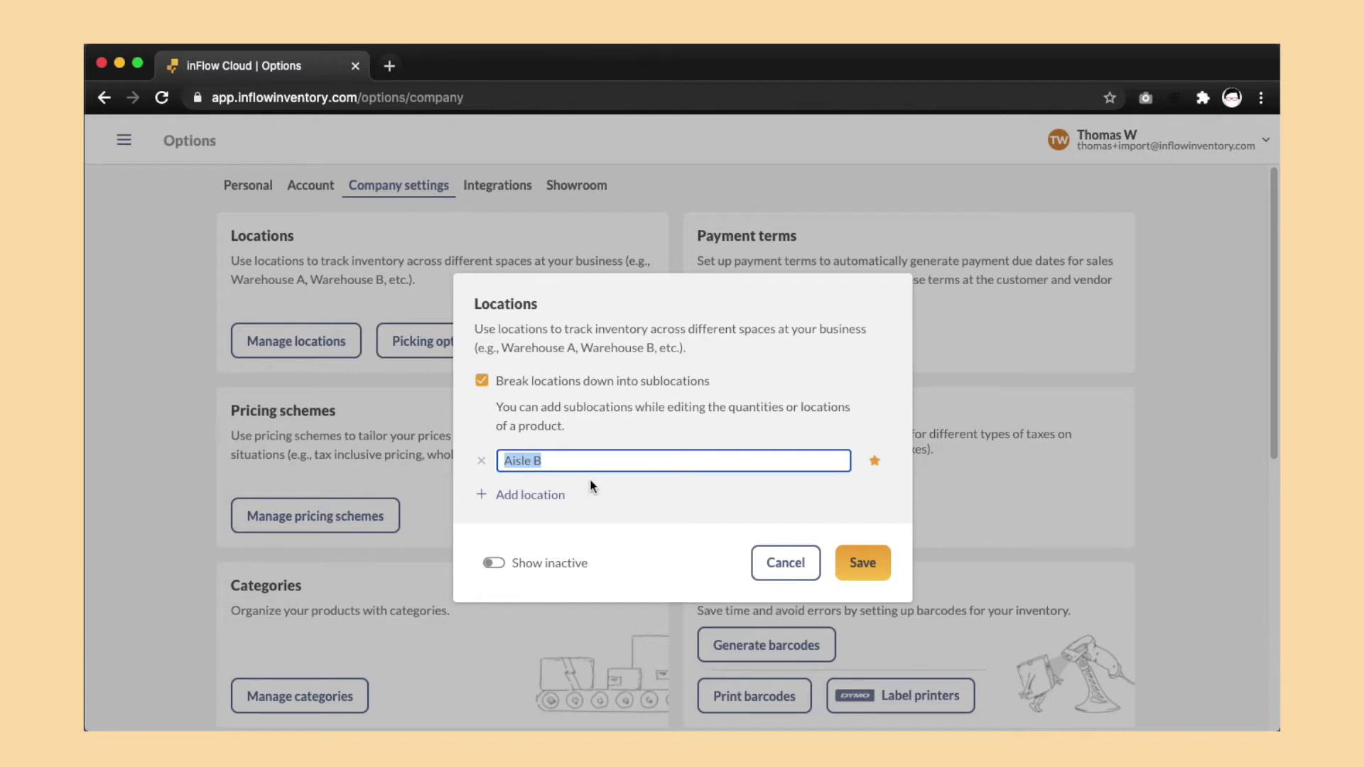
pyautogui.write('Warehouse A')
pyautogui.click(845, 561)
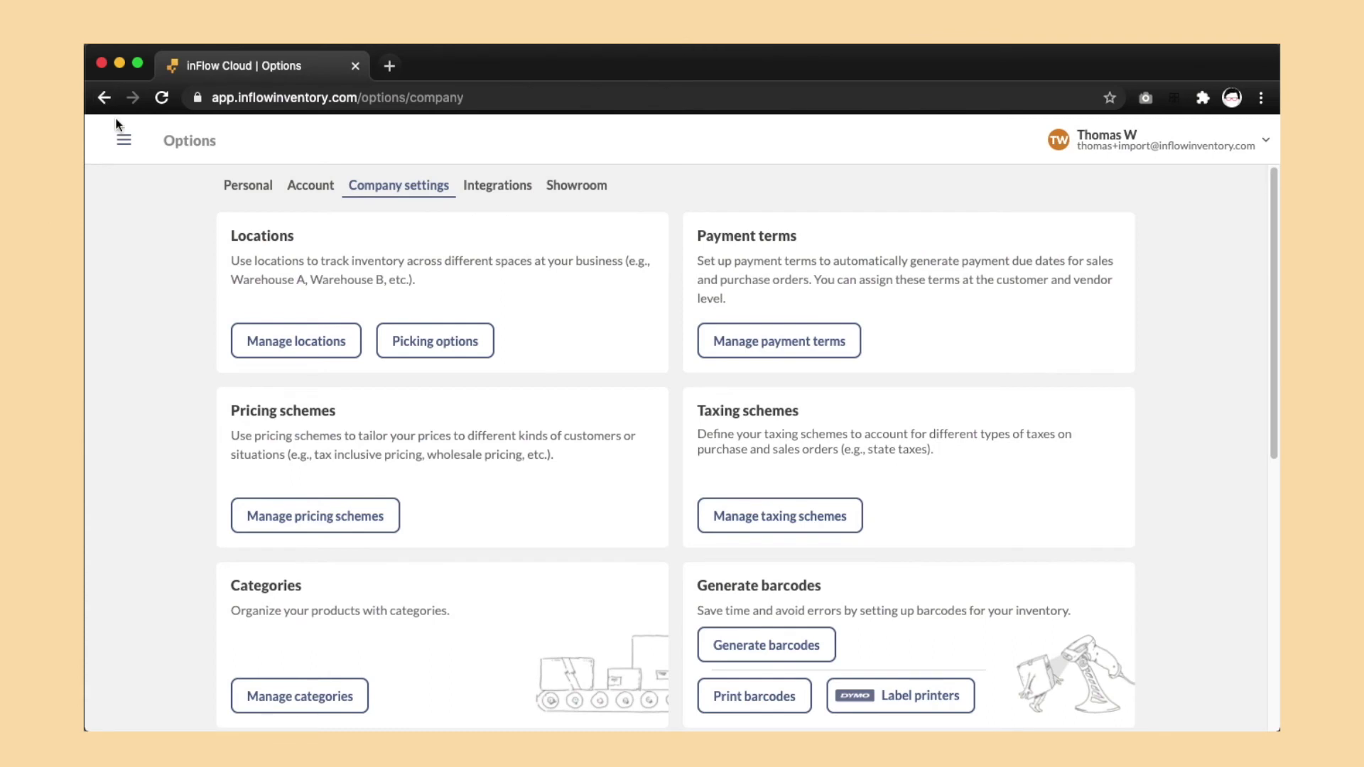
# Re-import inFlow_StockLevels.csv as Stock levels with 'Set inventory levels' selected.
pyautogui.click(123, 139)
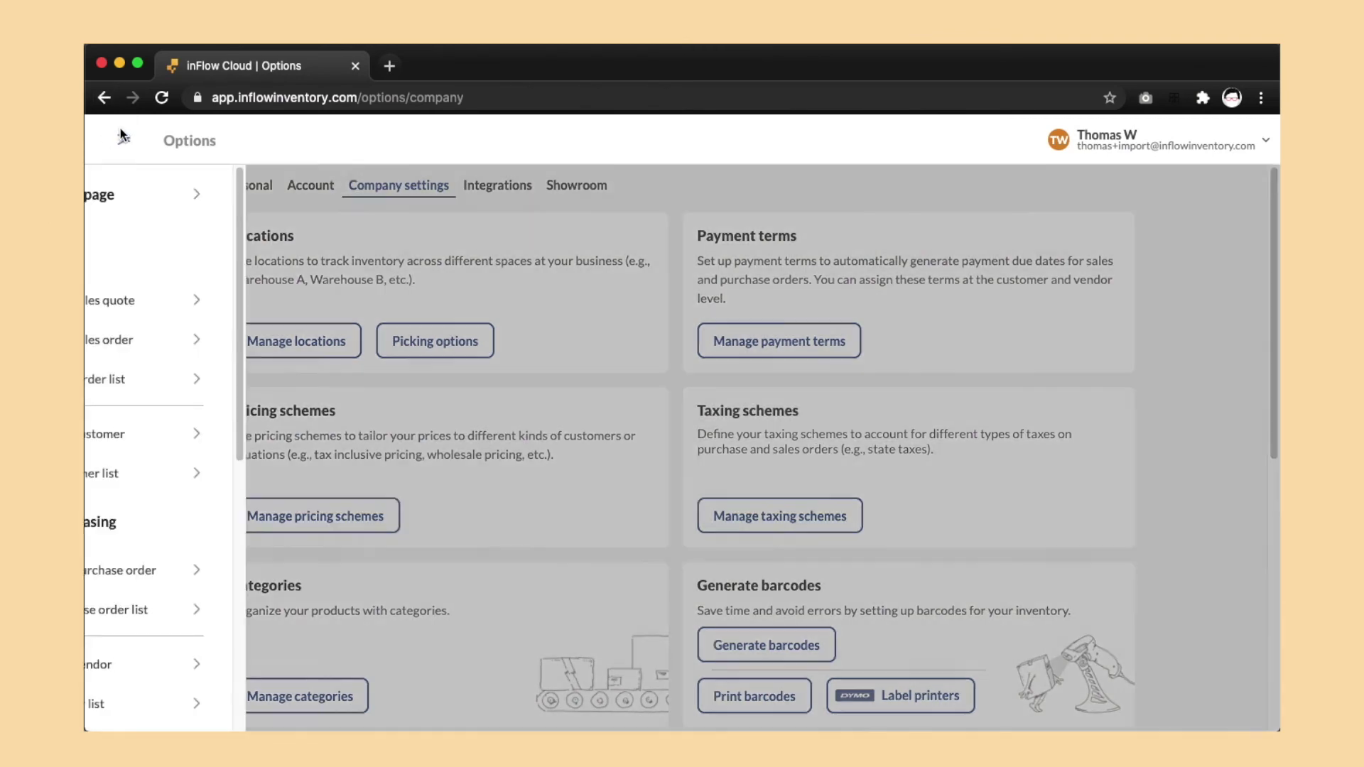
pyautogui.scroll(-8, 149, 285)
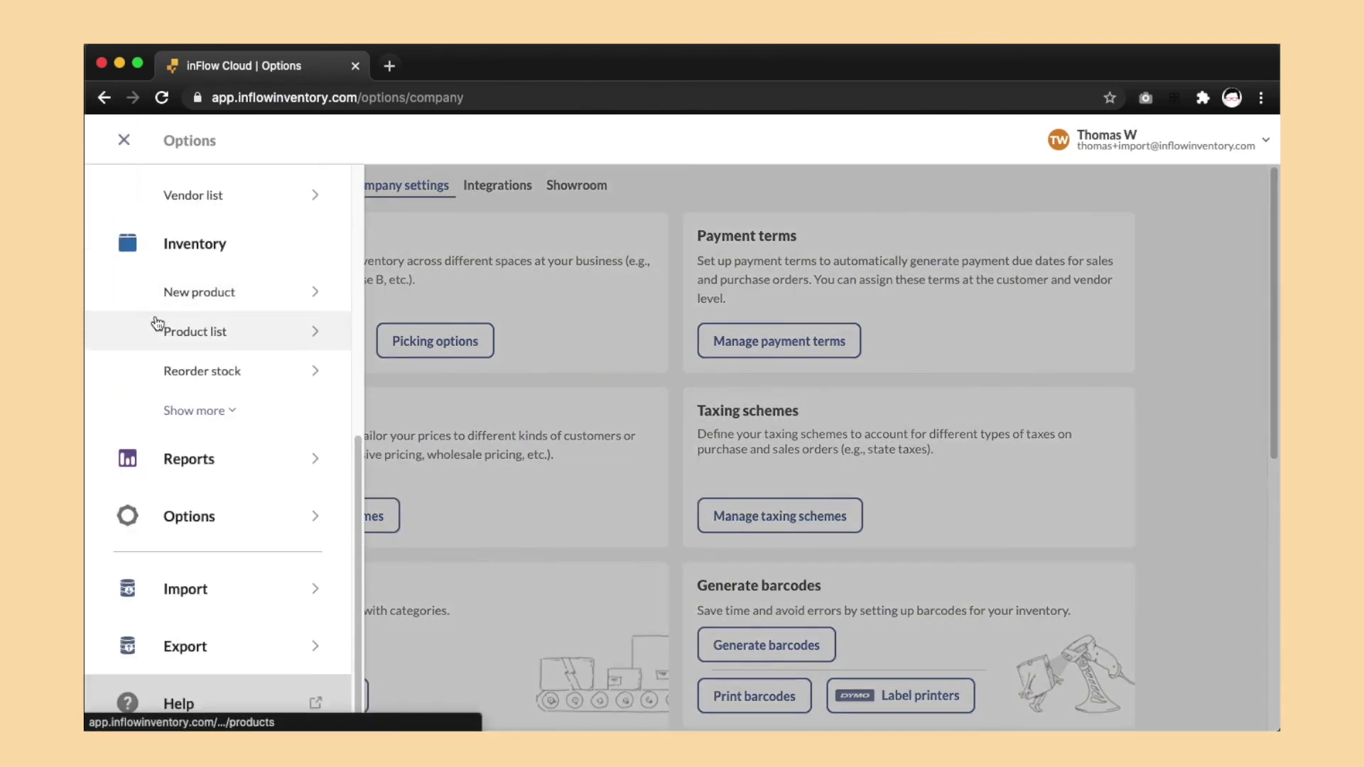
pyautogui.click(191, 589)
pyautogui.click(618, 363)
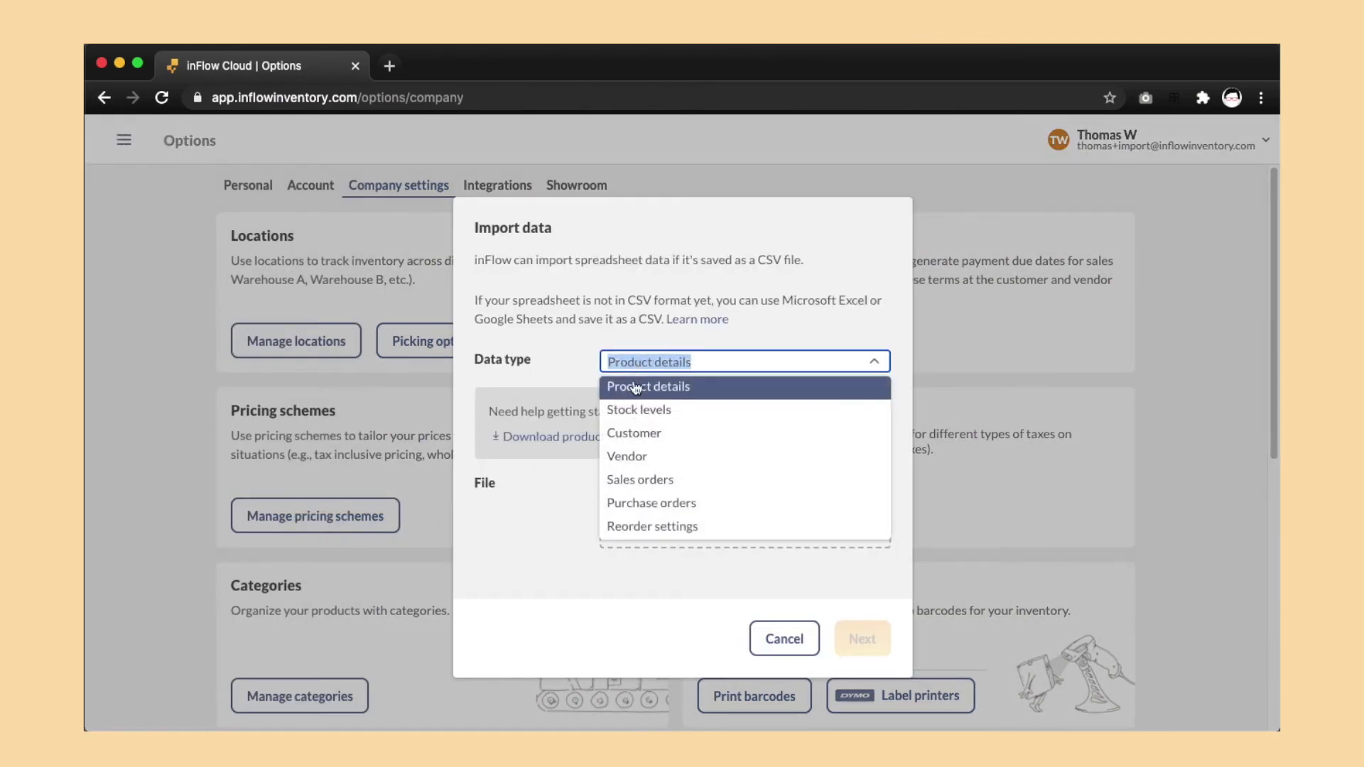
pyautogui.click(629, 418)
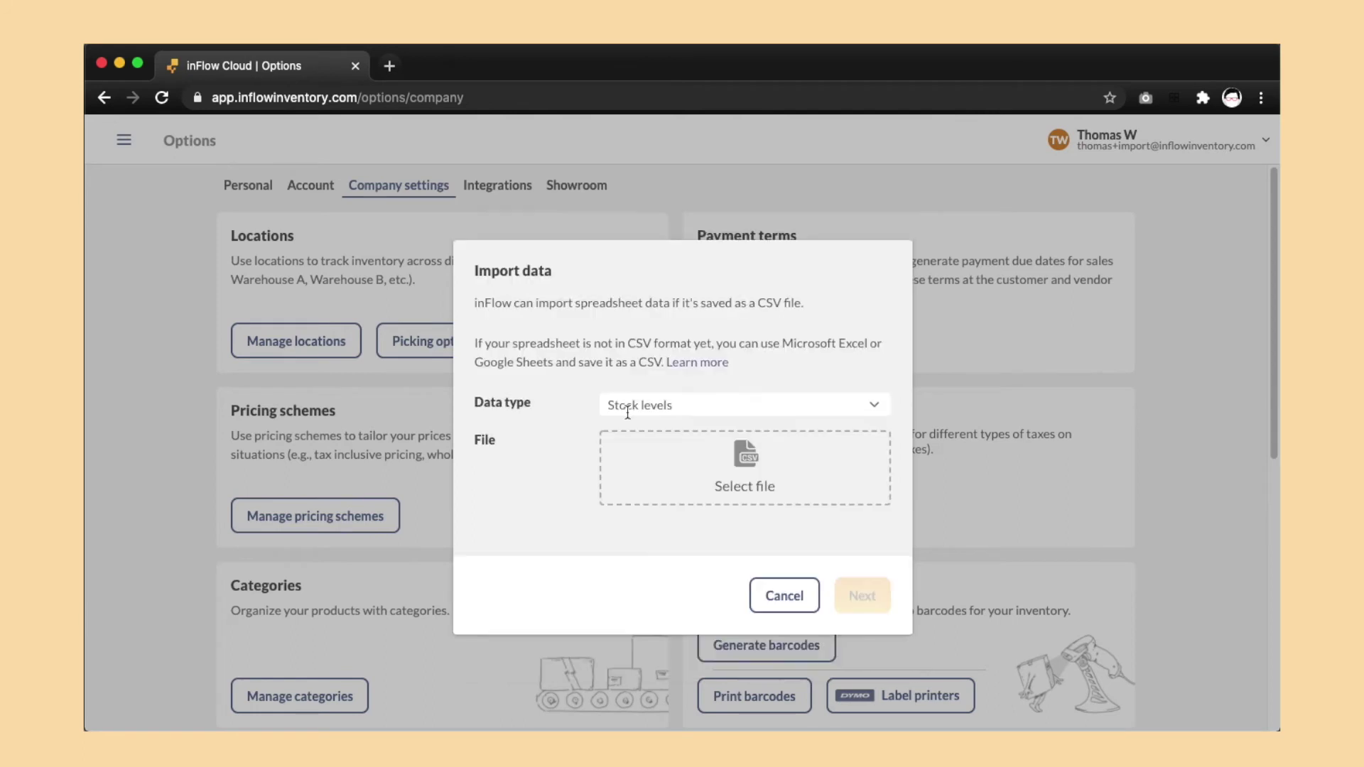
pyautogui.click(634, 457)
pyautogui.doubleClick(516, 194)
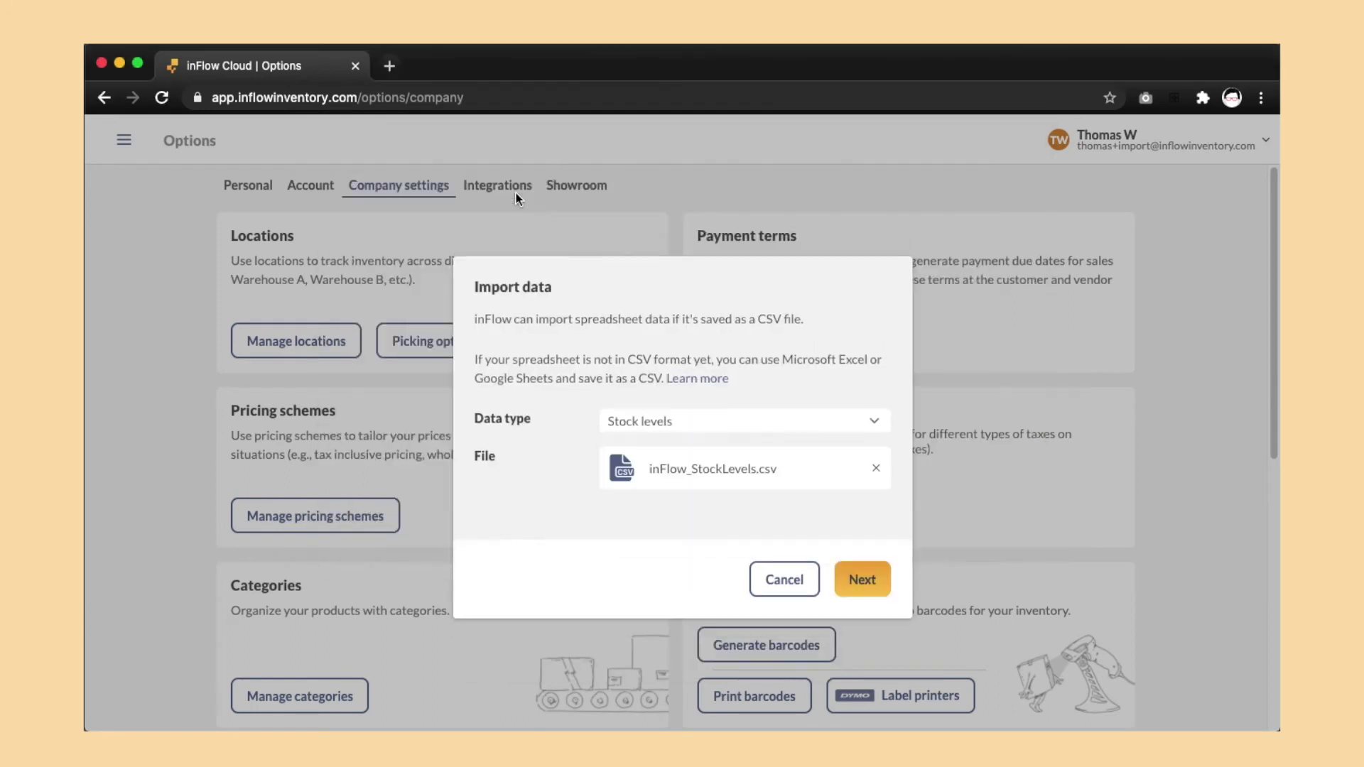
pyautogui.click(861, 578)
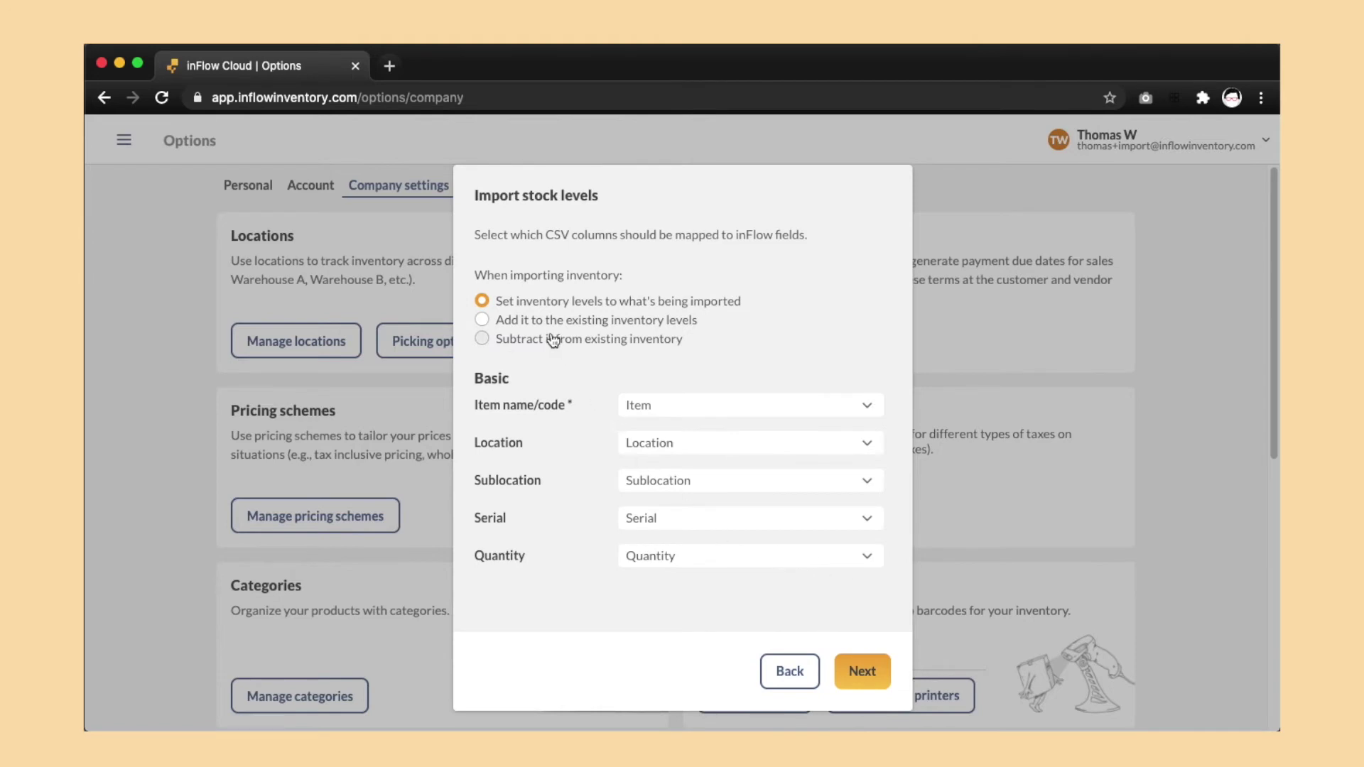
pyautogui.click(541, 305)
pyautogui.click(853, 676)
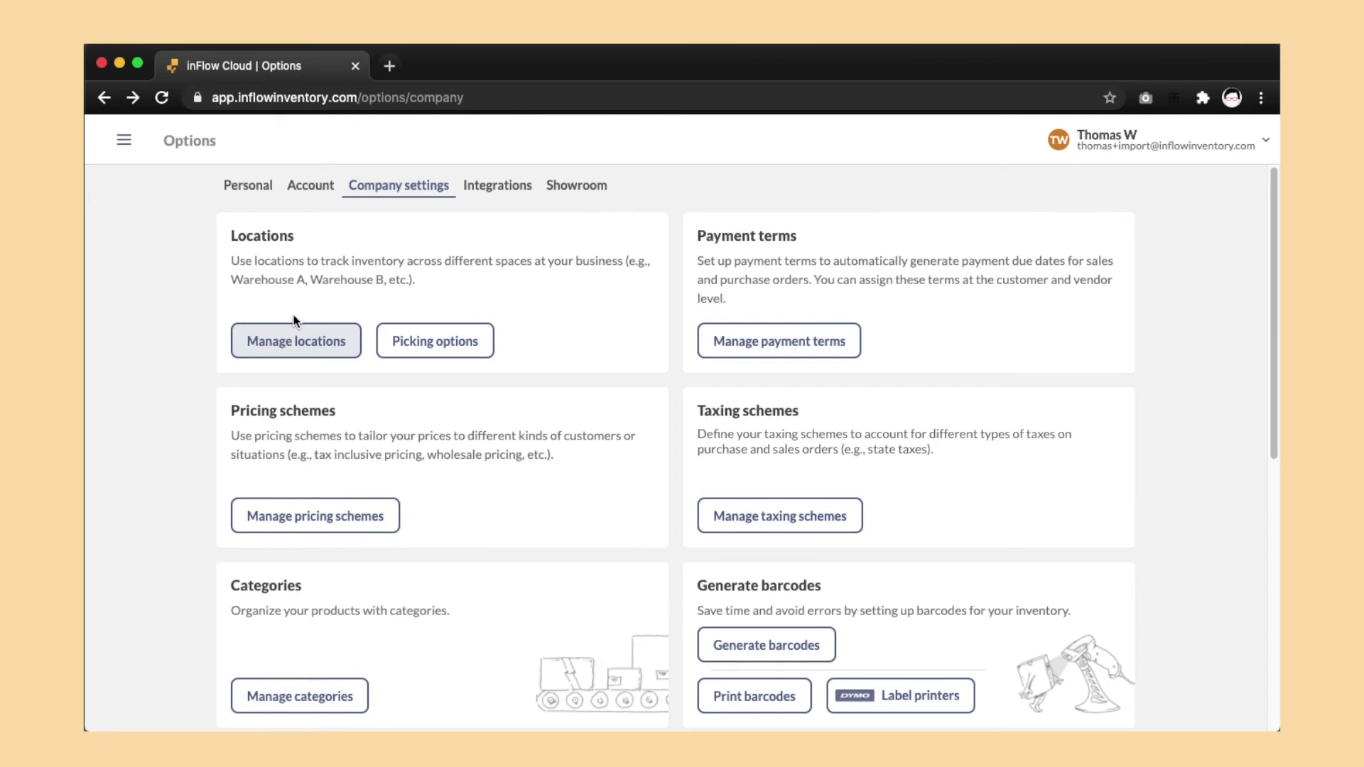
# Set Warehouse A as the default location in Personal defaults and save.
pyautogui.click(252, 188)
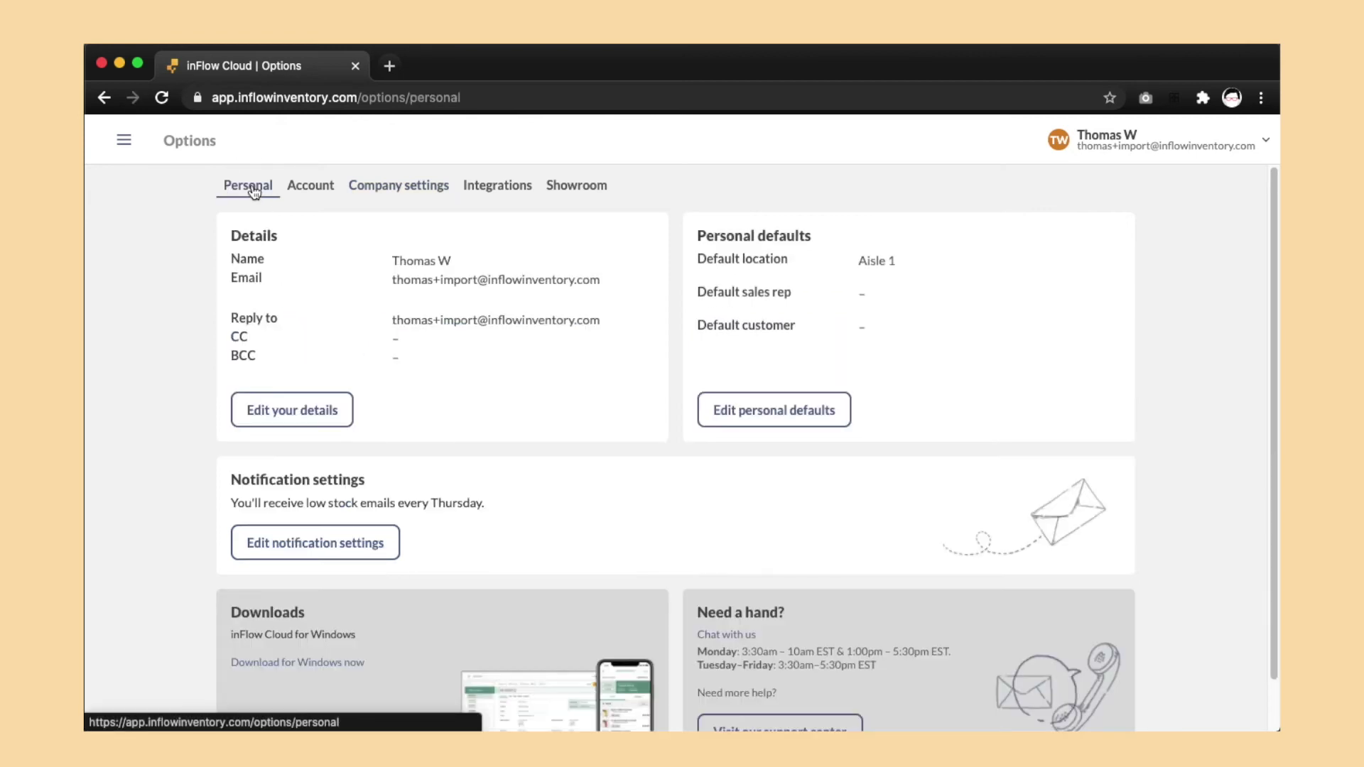
pyautogui.click(729, 406)
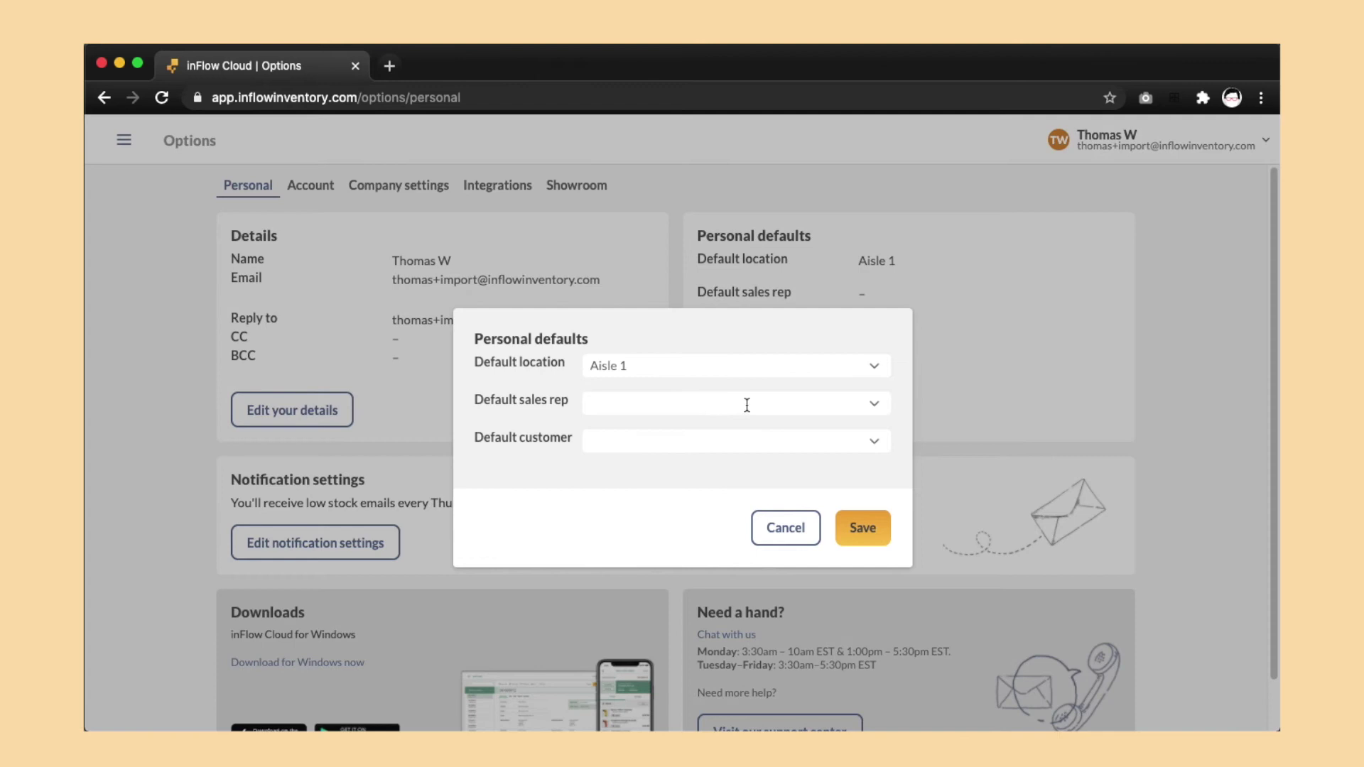
pyautogui.click(875, 366)
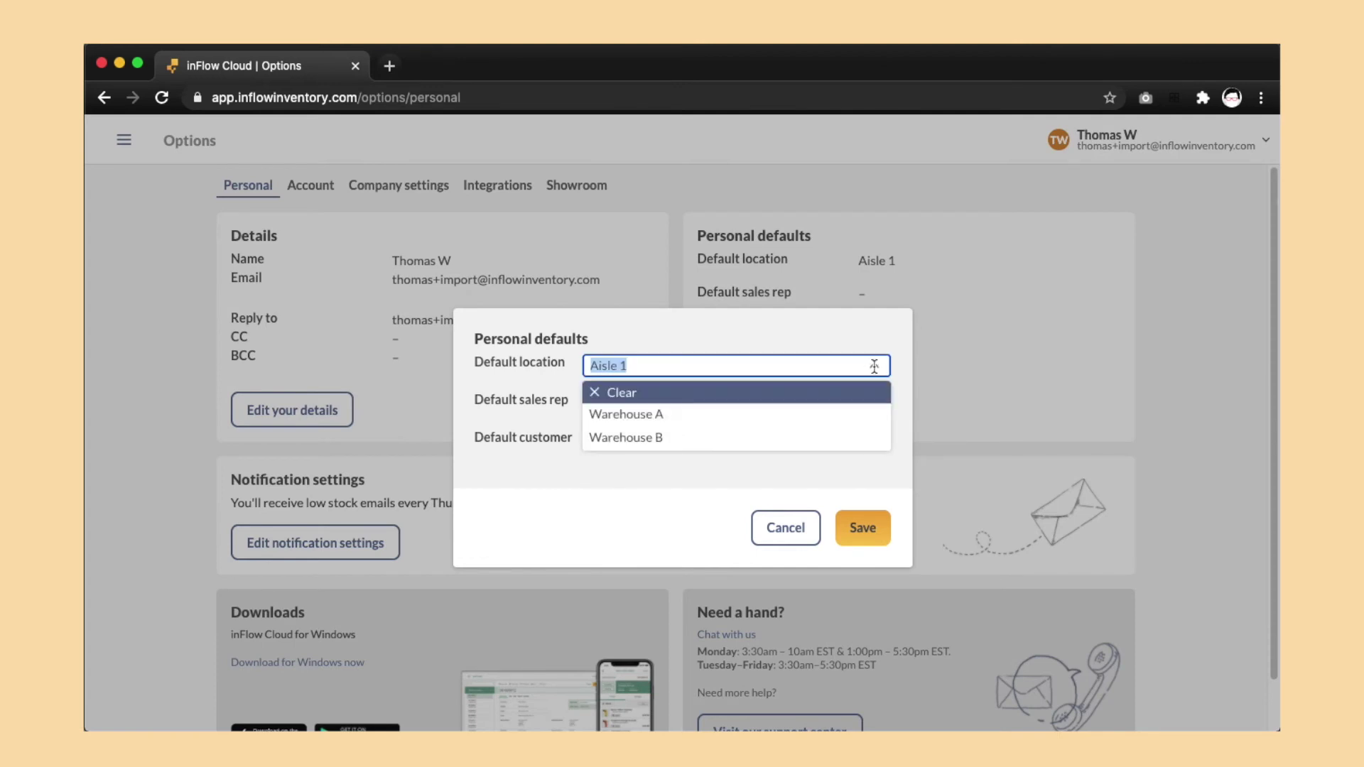
pyautogui.click(807, 418)
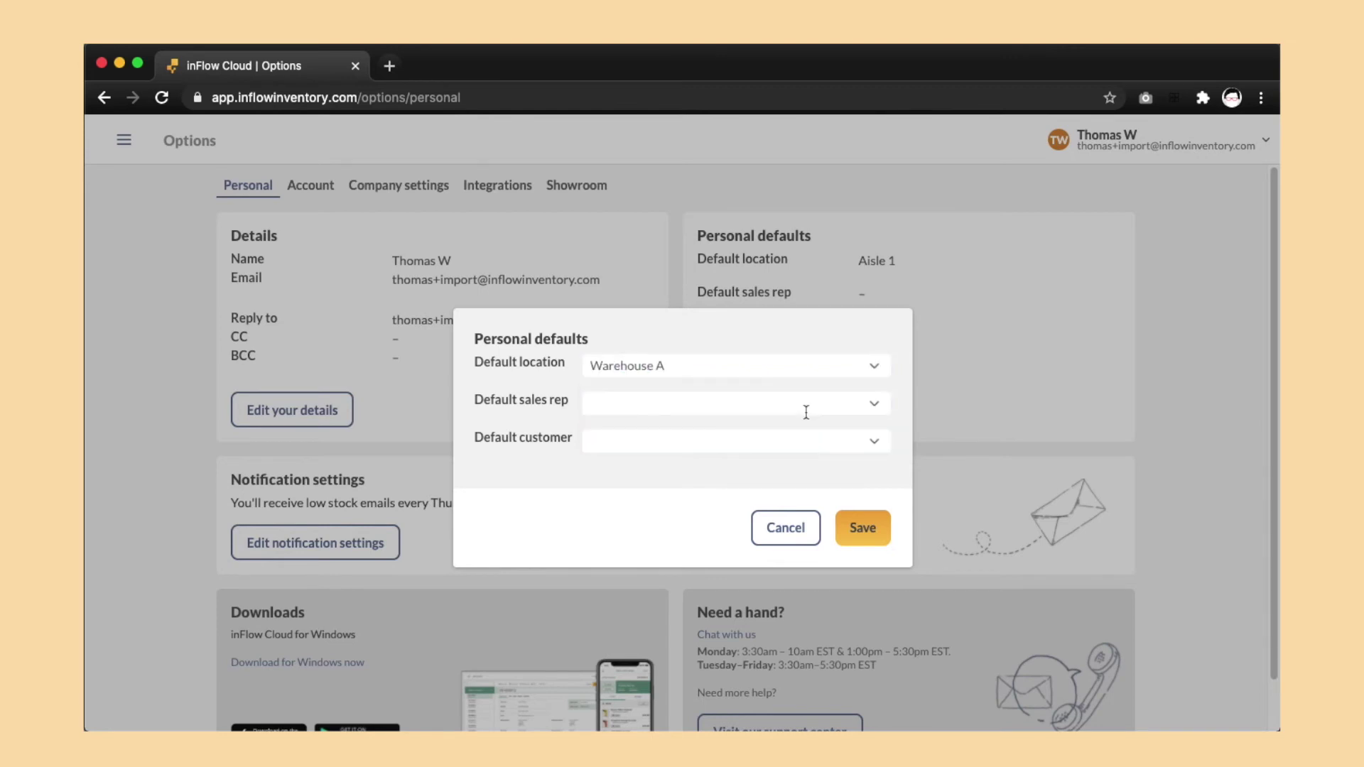
pyautogui.click(861, 529)
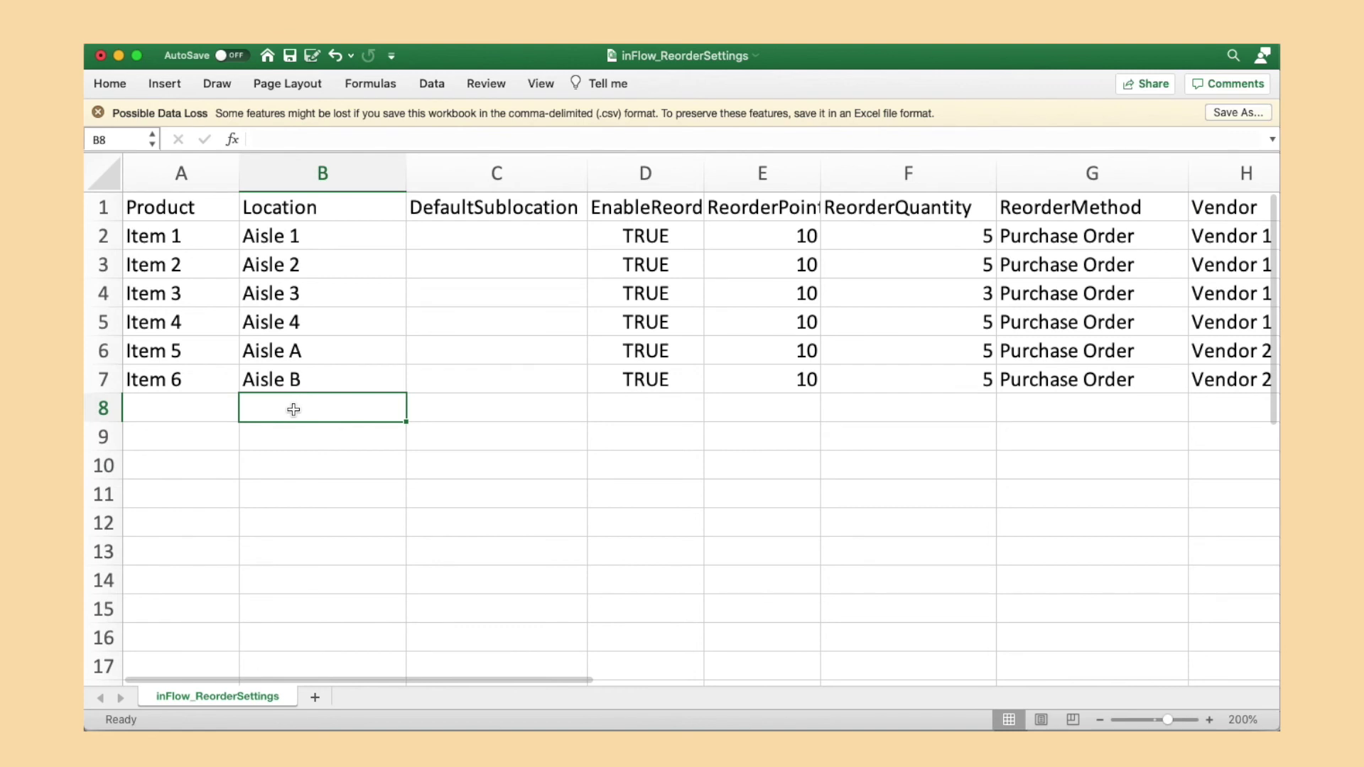
# Move the aisle values from Location B2:B7 into the DefaultSublocation column.
pyautogui.click(330, 383)
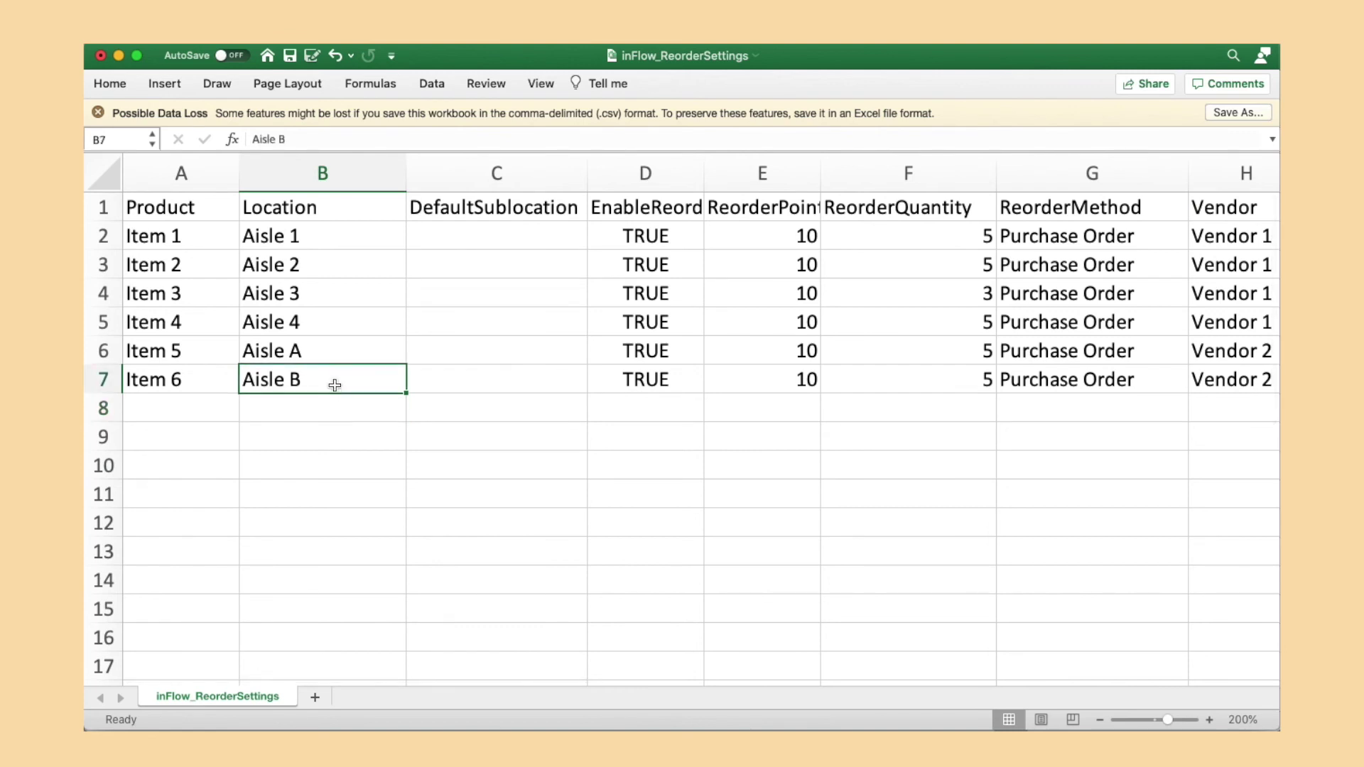
pyautogui.click(313, 240)
pyautogui.keyDown('shift'); pyautogui.click(322, 377); pyautogui.keyUp('shift')
pyautogui.press('super+x')
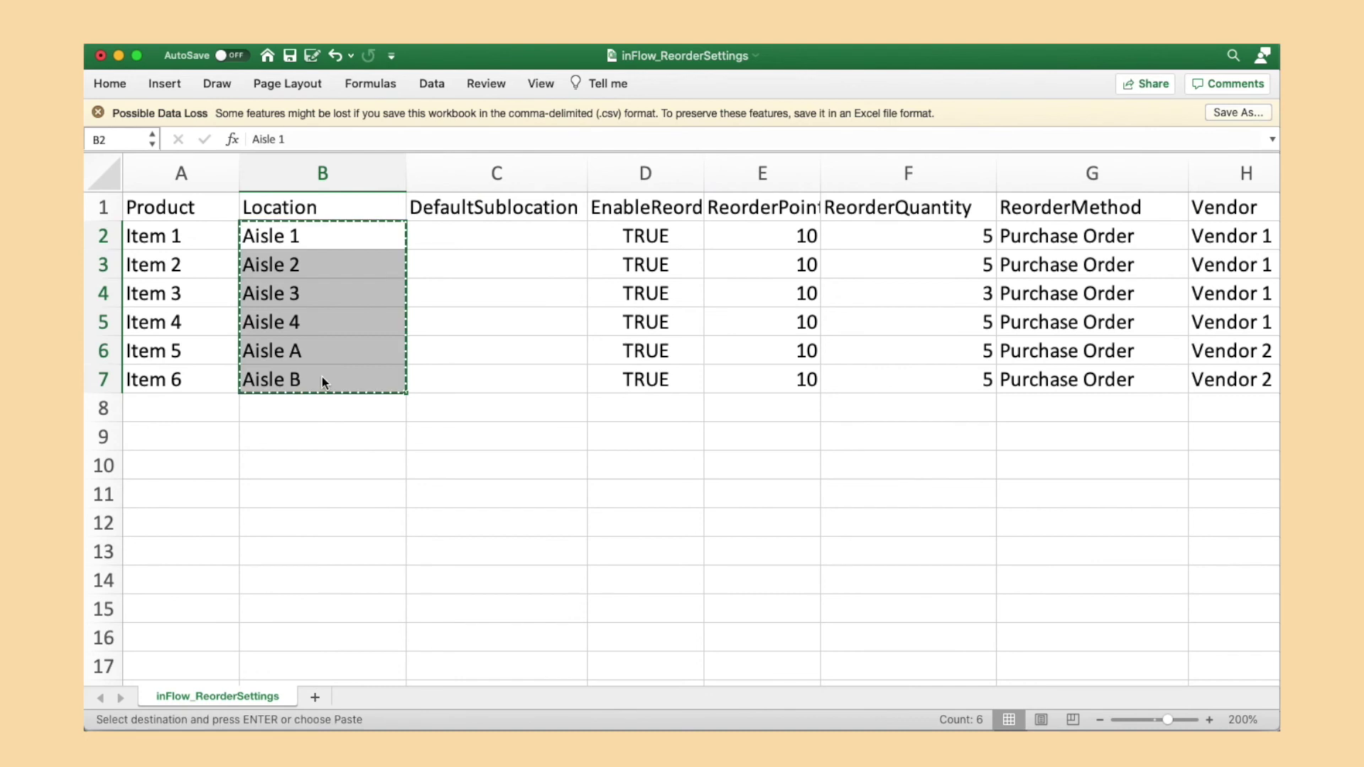
pyautogui.click(451, 236)
pyautogui.press('super+v')
# Enter Warehouse A for Items 1–4 and Warehouse B for Items 5–6, then save.
pyautogui.click(319, 231)
pyautogui.write('Warehouse A')
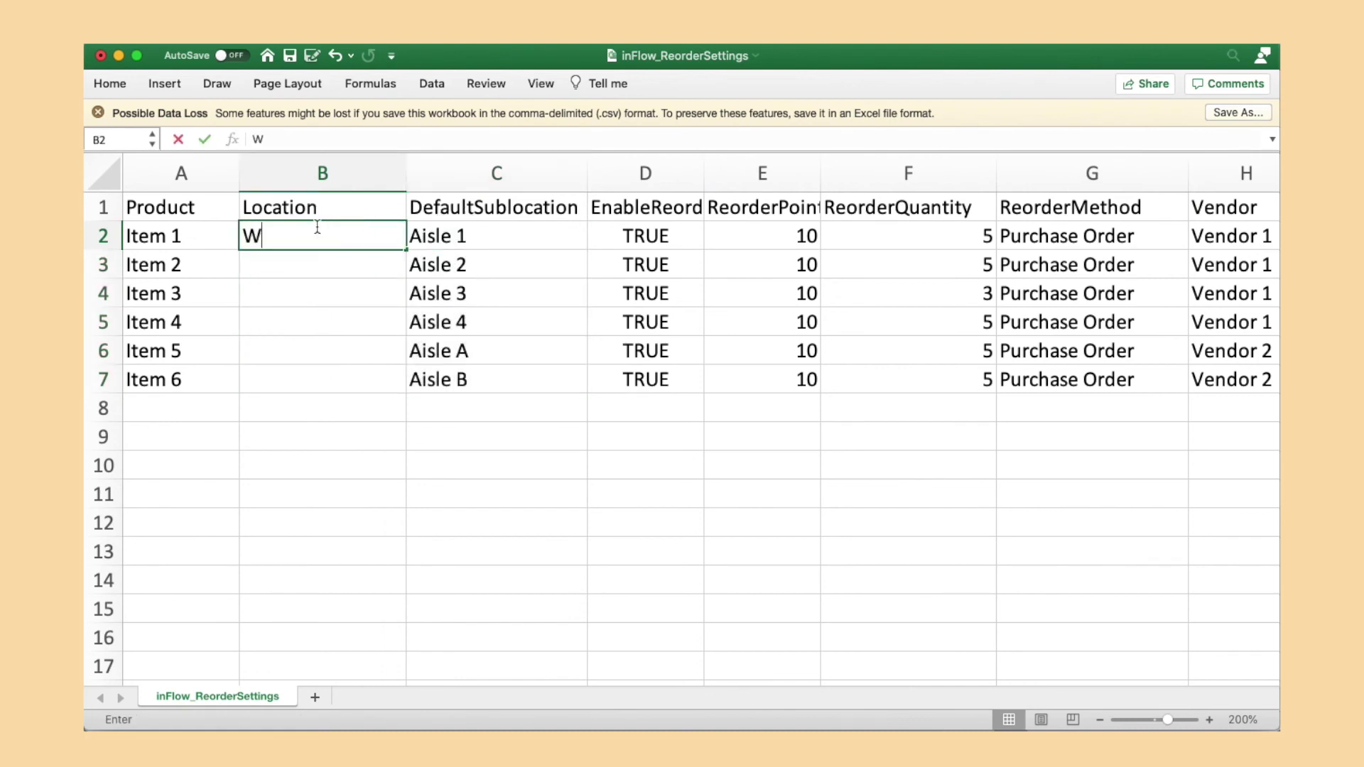
pyautogui.click(320, 247)
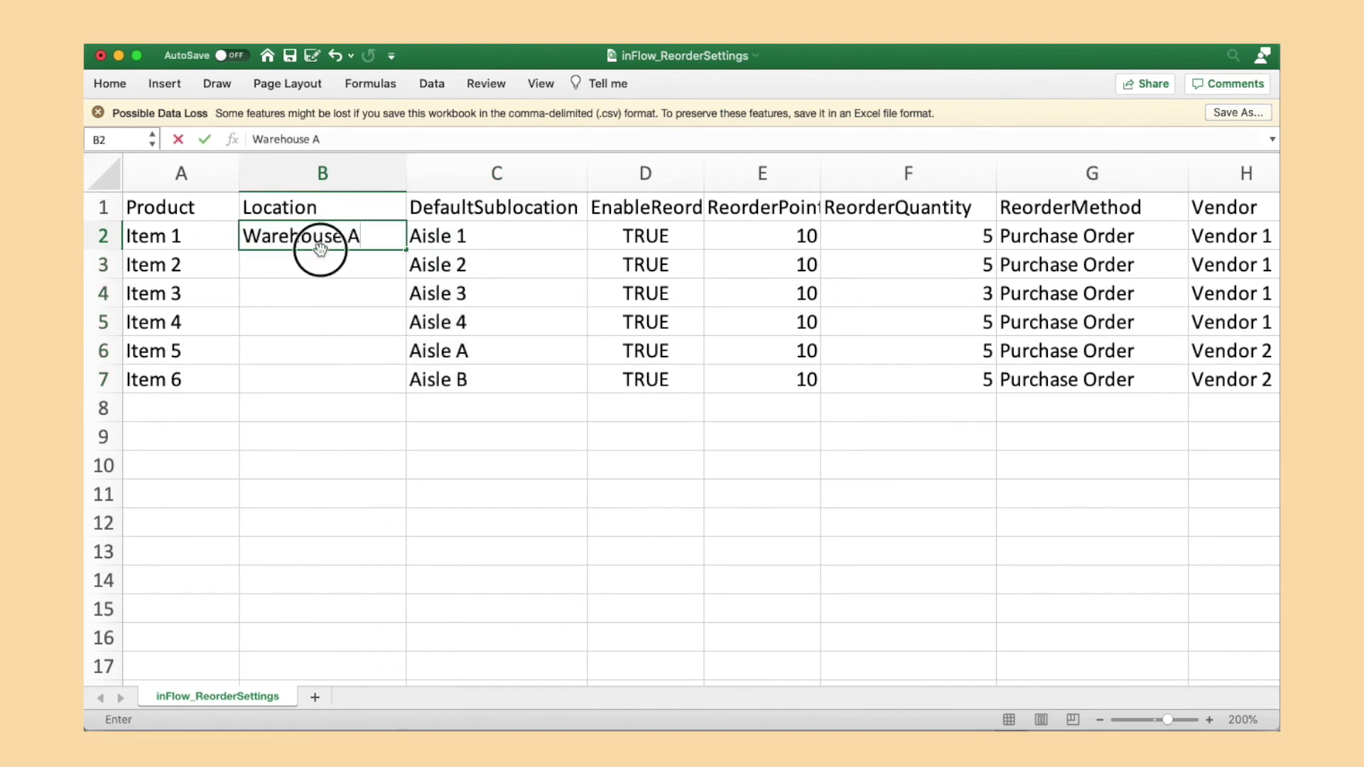
pyautogui.click(406, 249)
pyautogui.moveTo(406, 249); pyautogui.dragTo(396, 331)
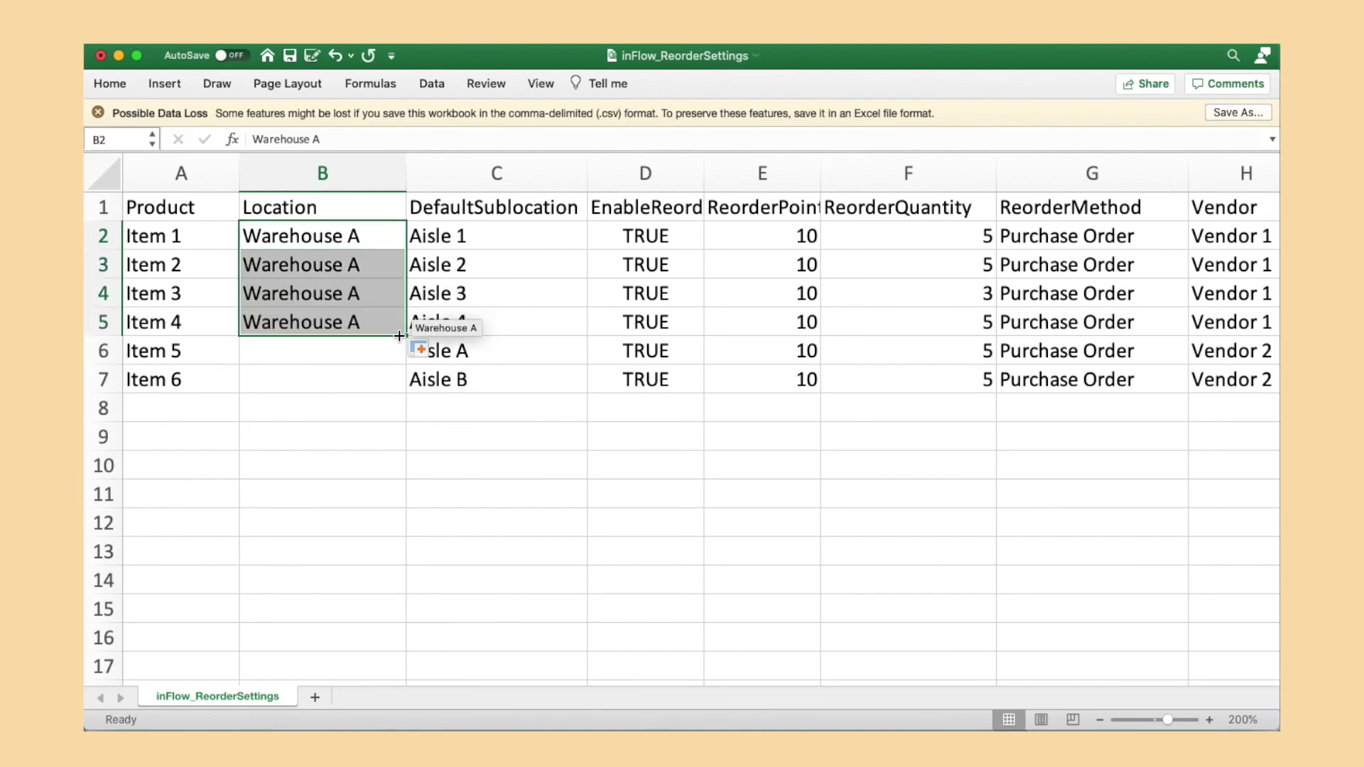
pyautogui.click(376, 344)
pyautogui.write('Warehouse B')
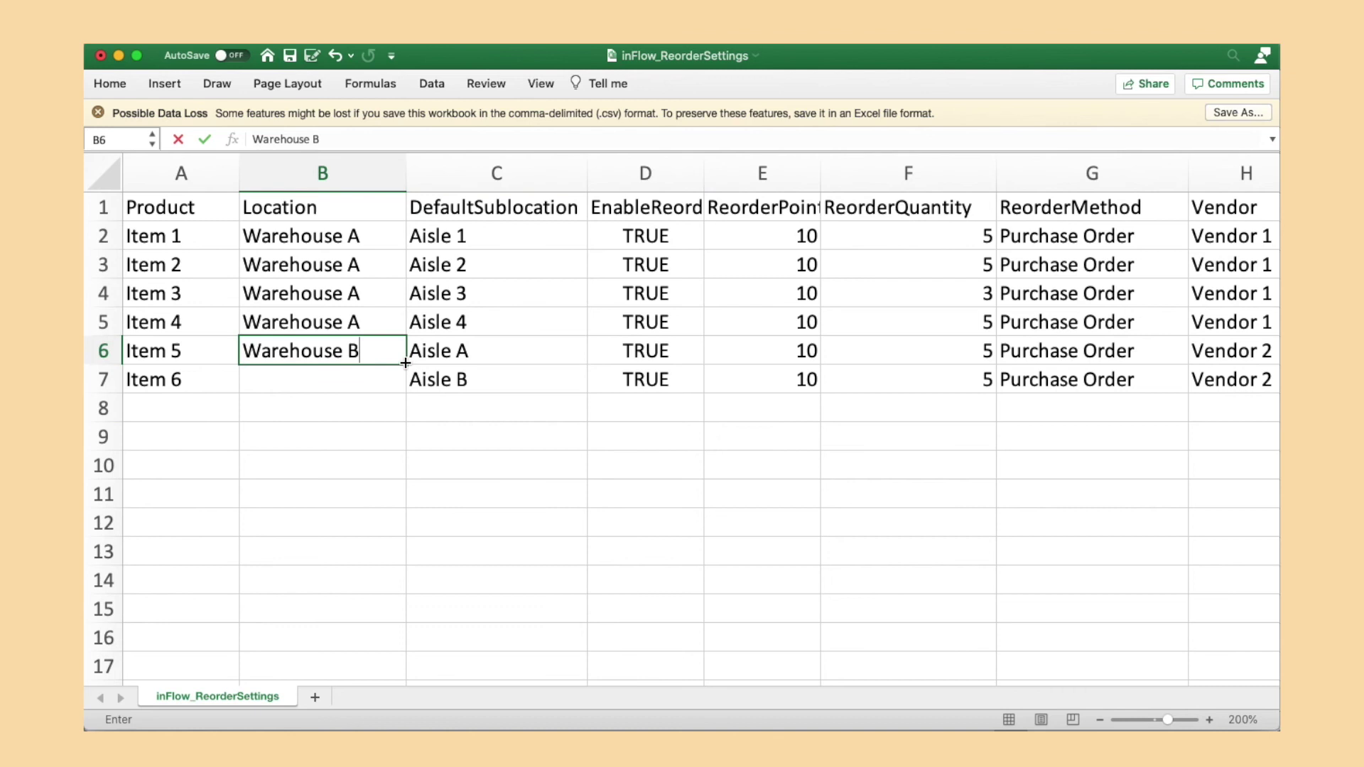
pyautogui.moveTo(402, 364); pyautogui.dragTo(398, 384)
pyautogui.click(374, 419)
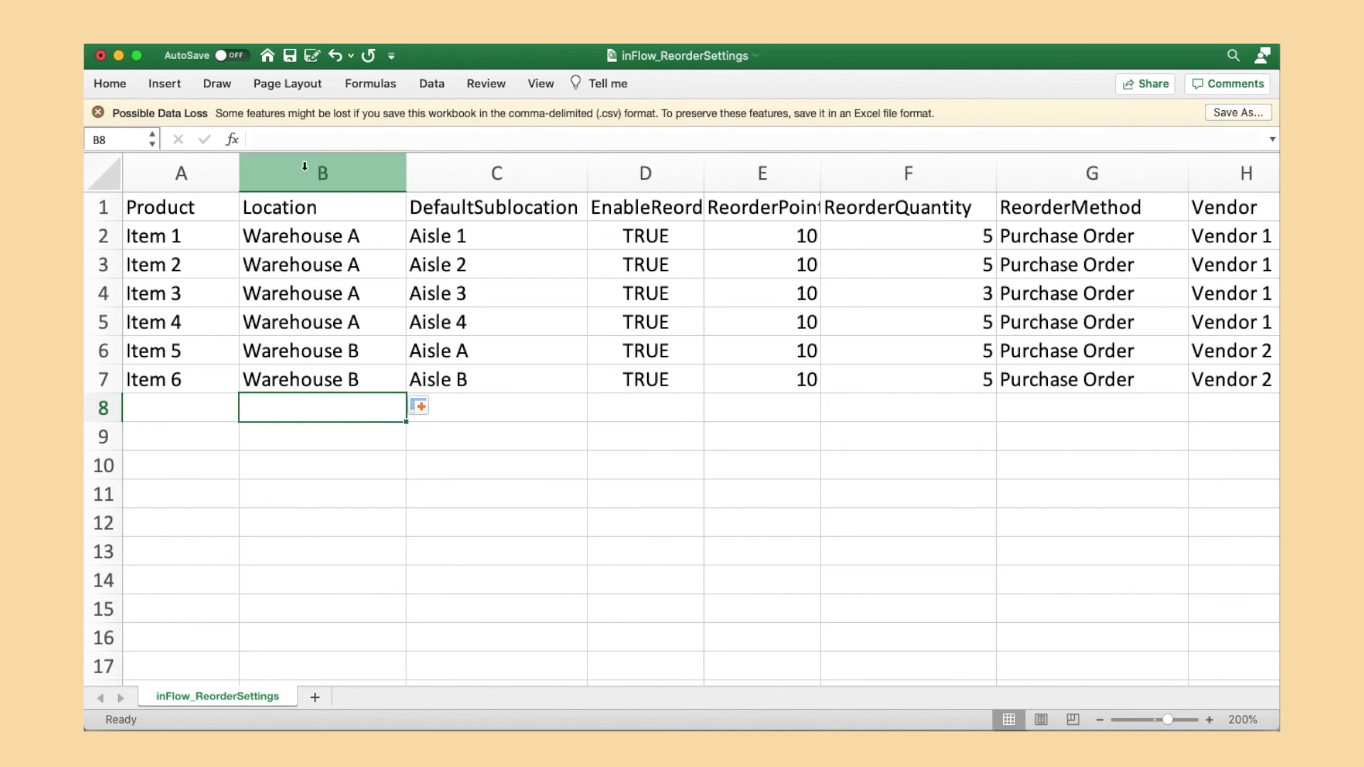
pyautogui.click(292, 56)
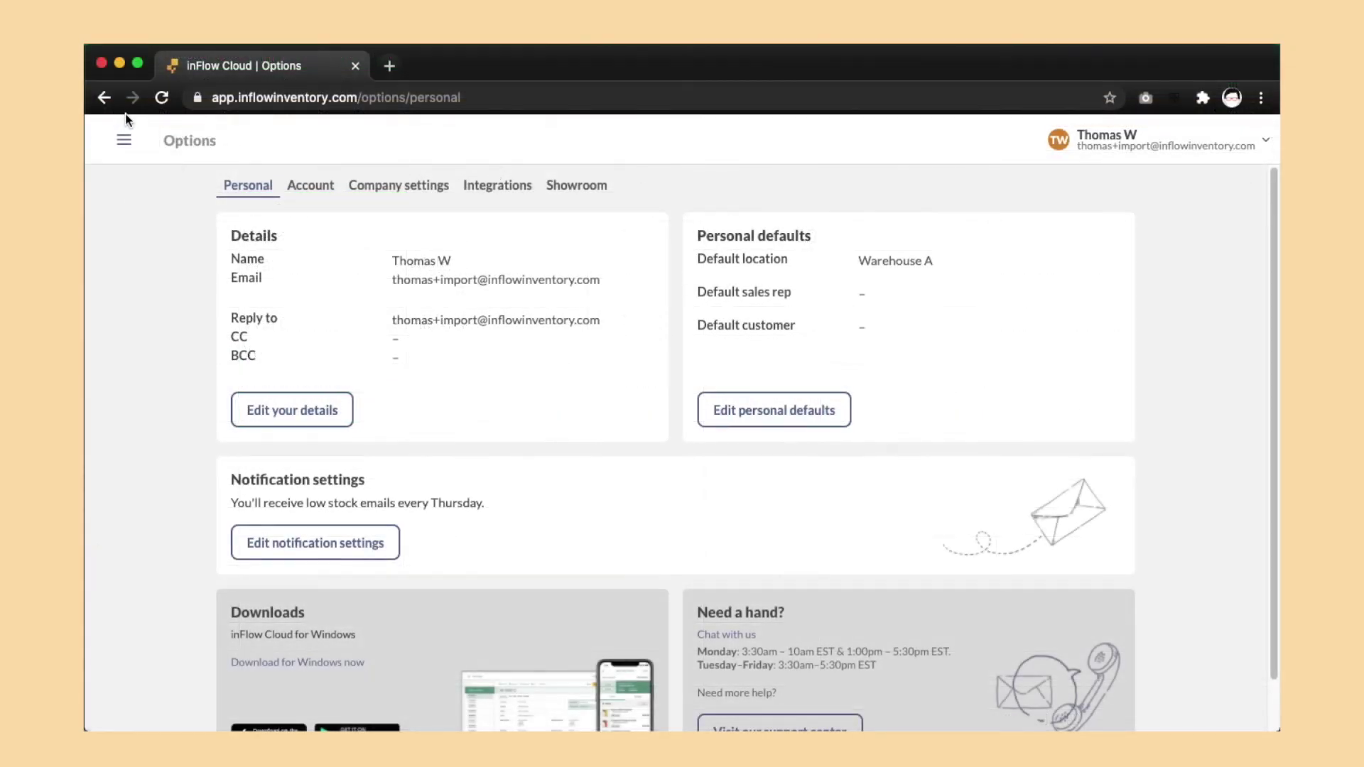
# Import inFlow_ReorderSettings.csv as Reorder settings.
pyautogui.click(124, 131)
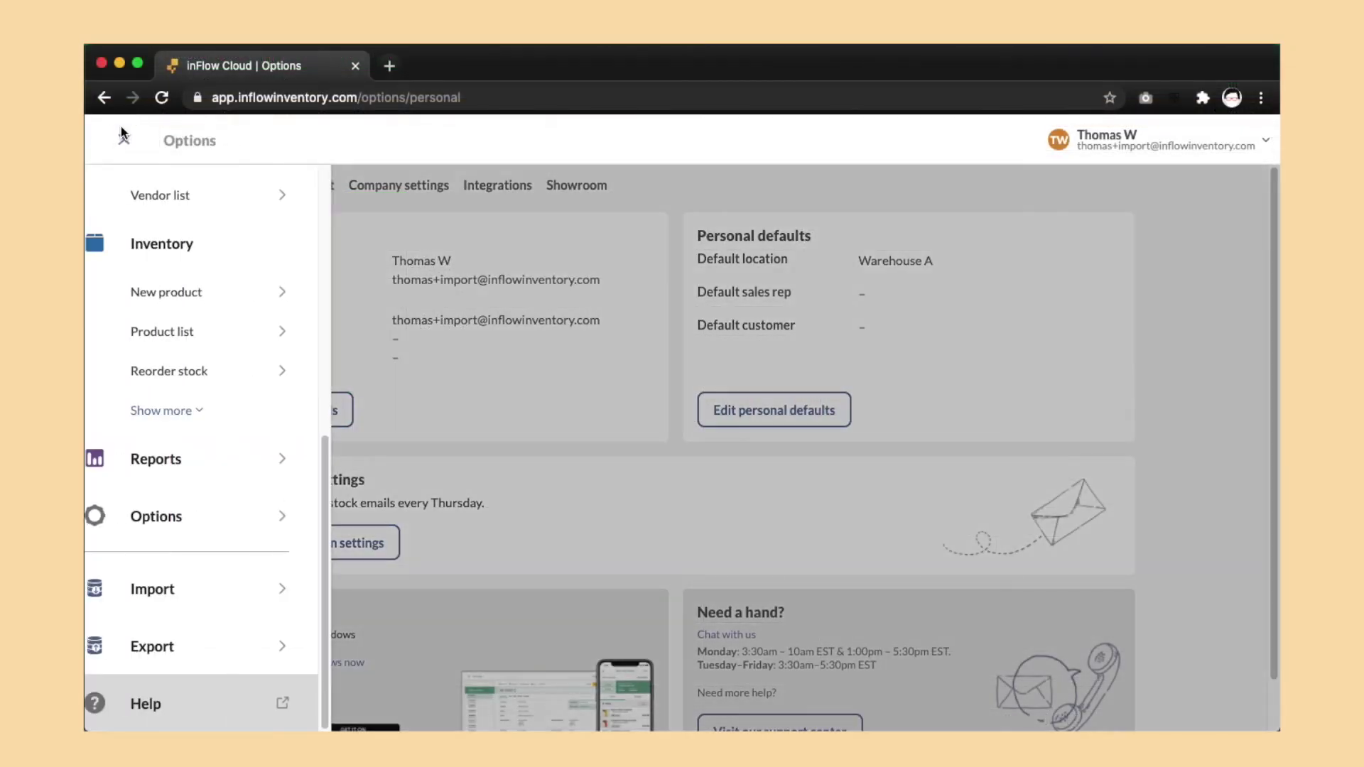
pyautogui.click(238, 599)
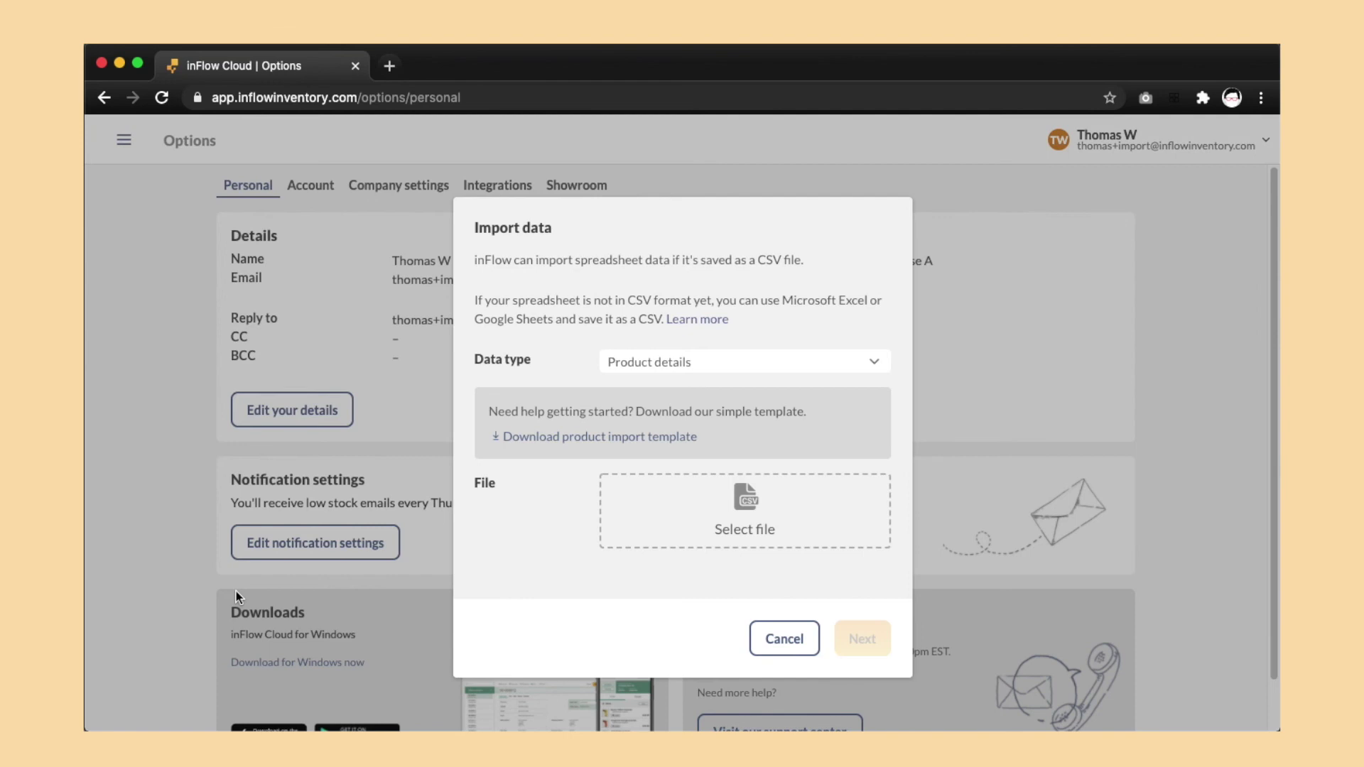
pyautogui.click(646, 364)
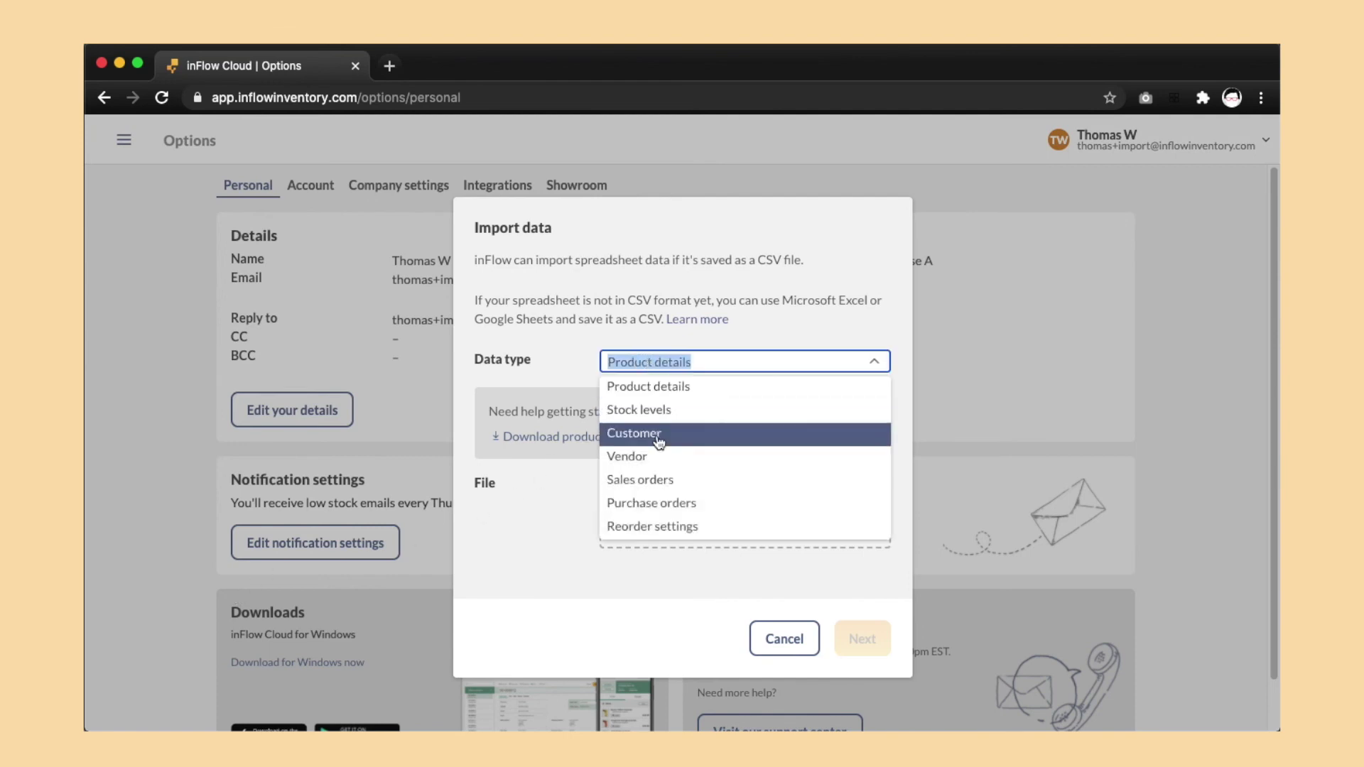
pyautogui.click(641, 529)
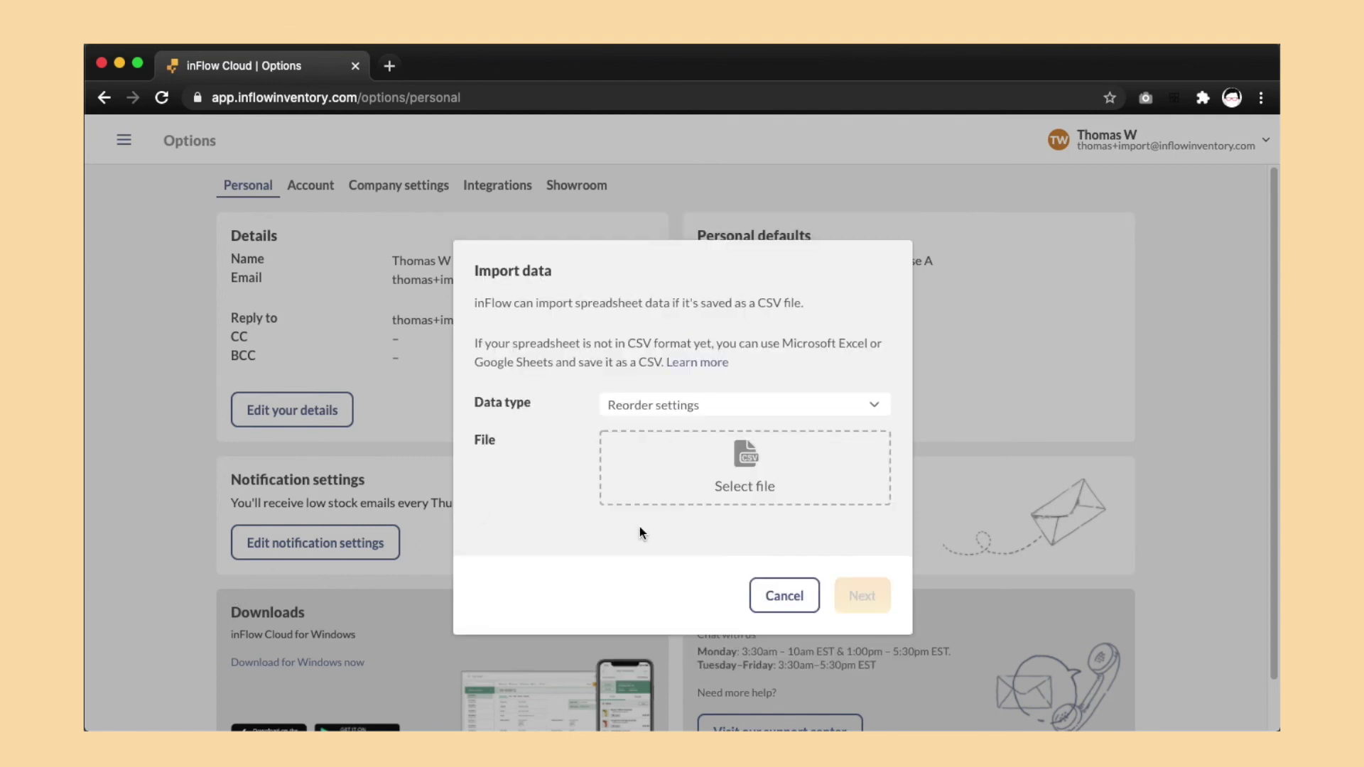
pyautogui.click(682, 489)
pyautogui.doubleClick(502, 173)
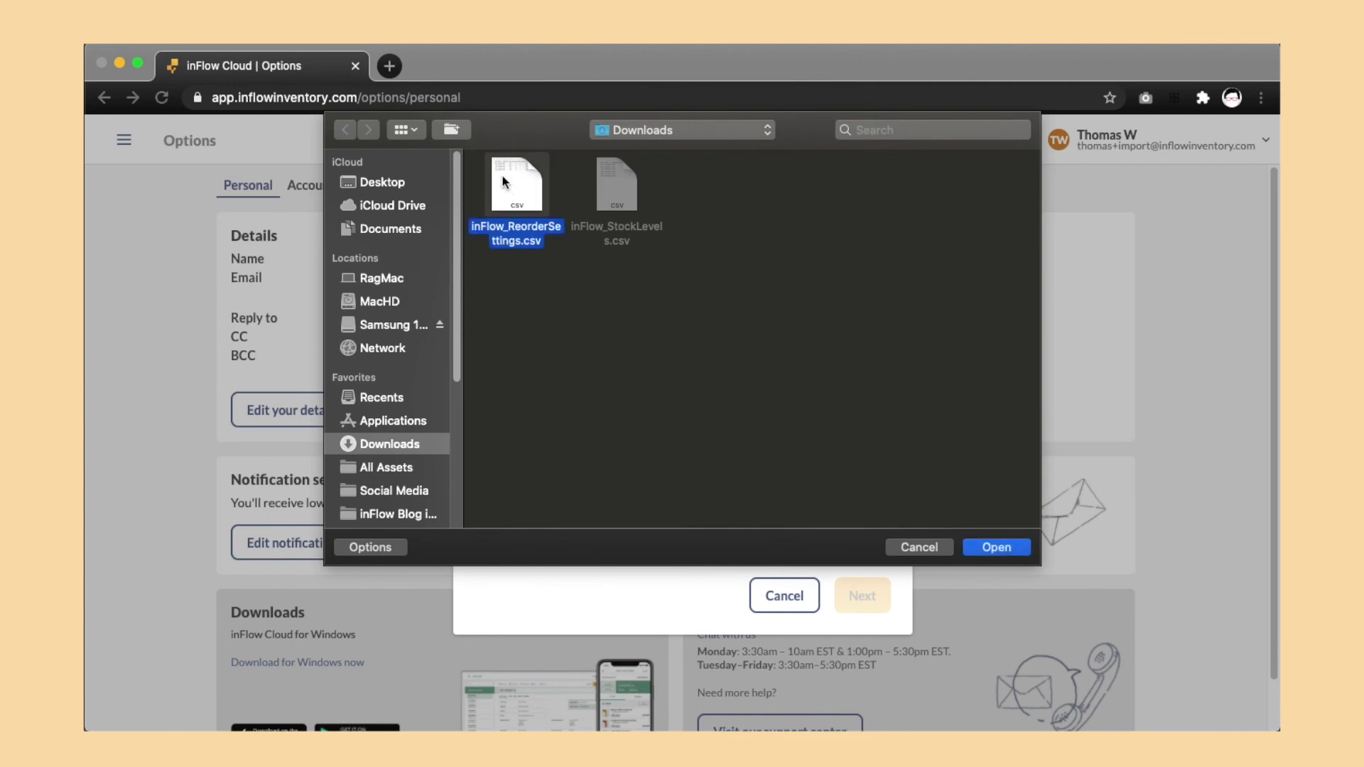
pyautogui.click(858, 577)
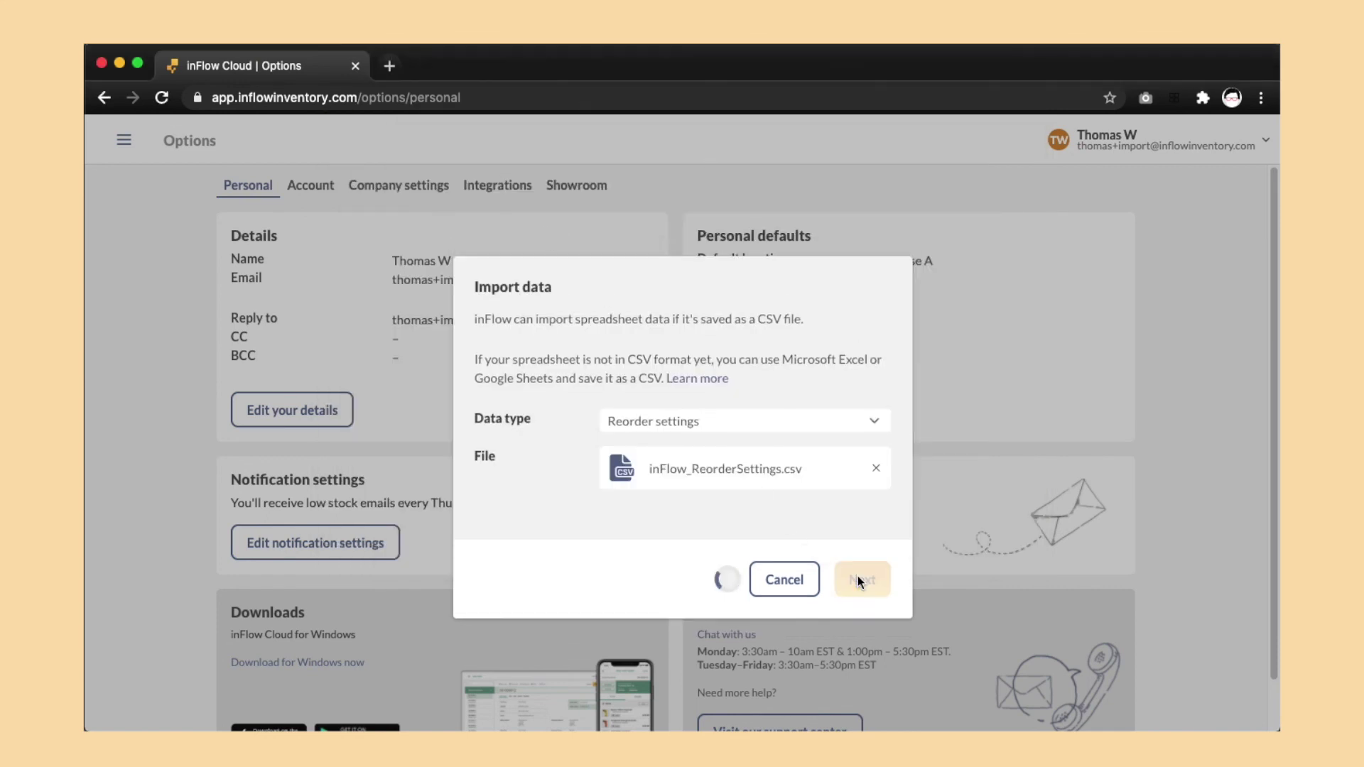
pyautogui.click(855, 686)
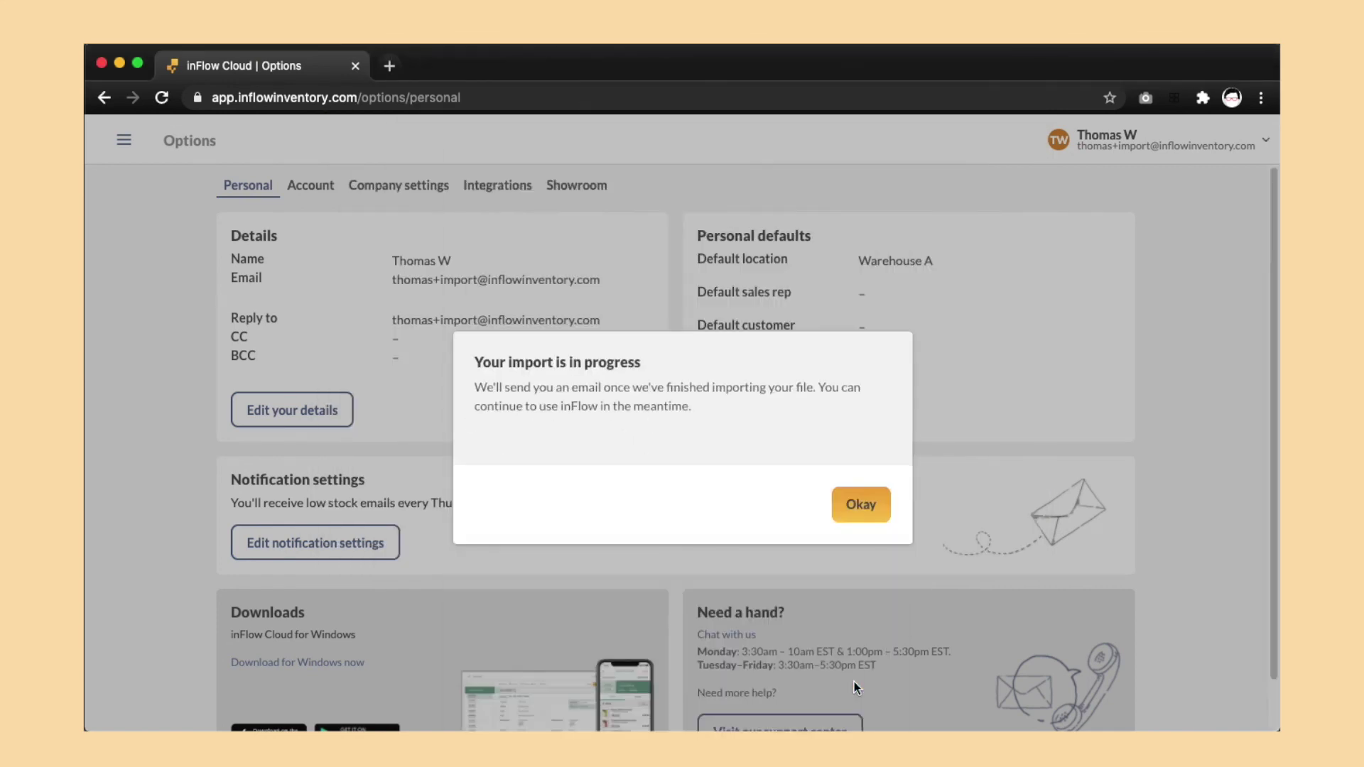
pyautogui.click(860, 509)
# Open Item 1's reorder settings to verify Warehouse A with Aisle 1.
pyautogui.click(125, 147)
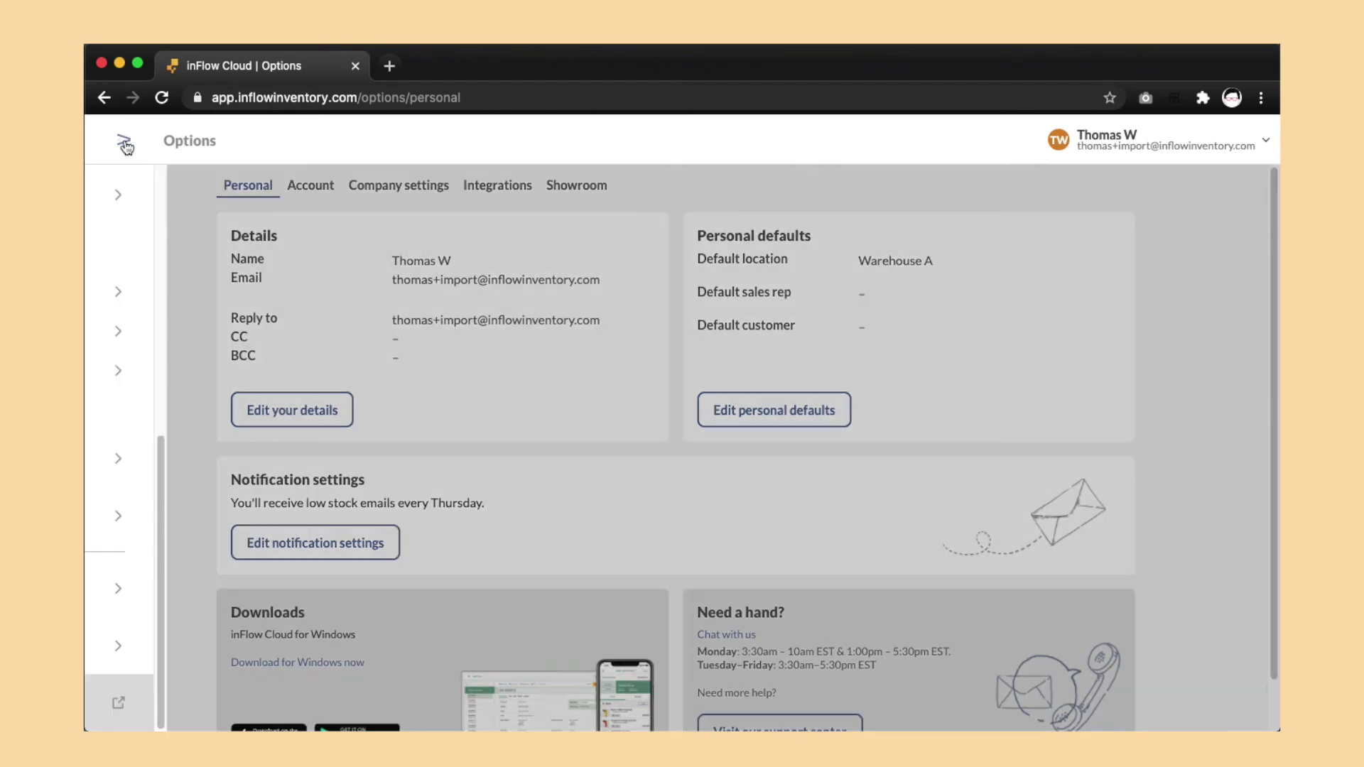
pyautogui.click(211, 327)
pyautogui.click(212, 327)
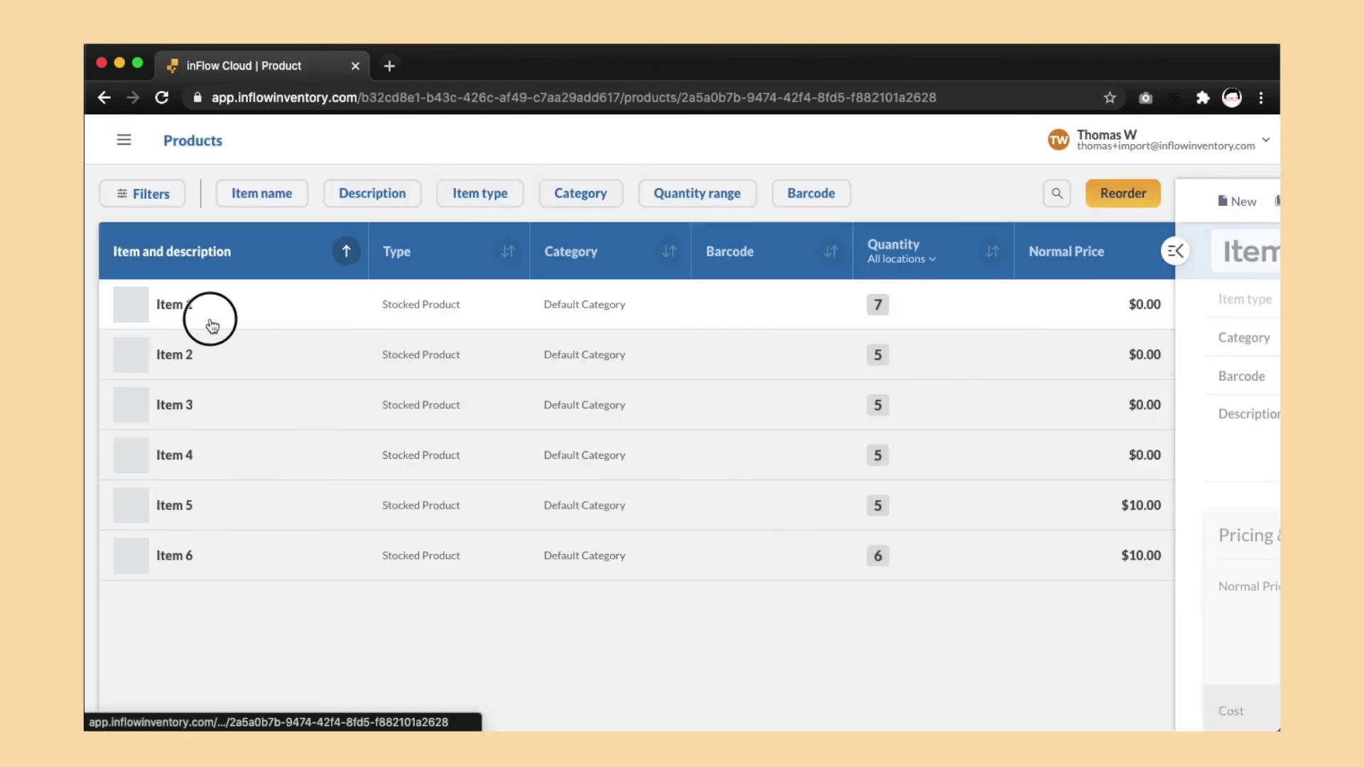
pyautogui.scroll(-2, 494, 357)
pyautogui.scroll(-3, 494, 357)
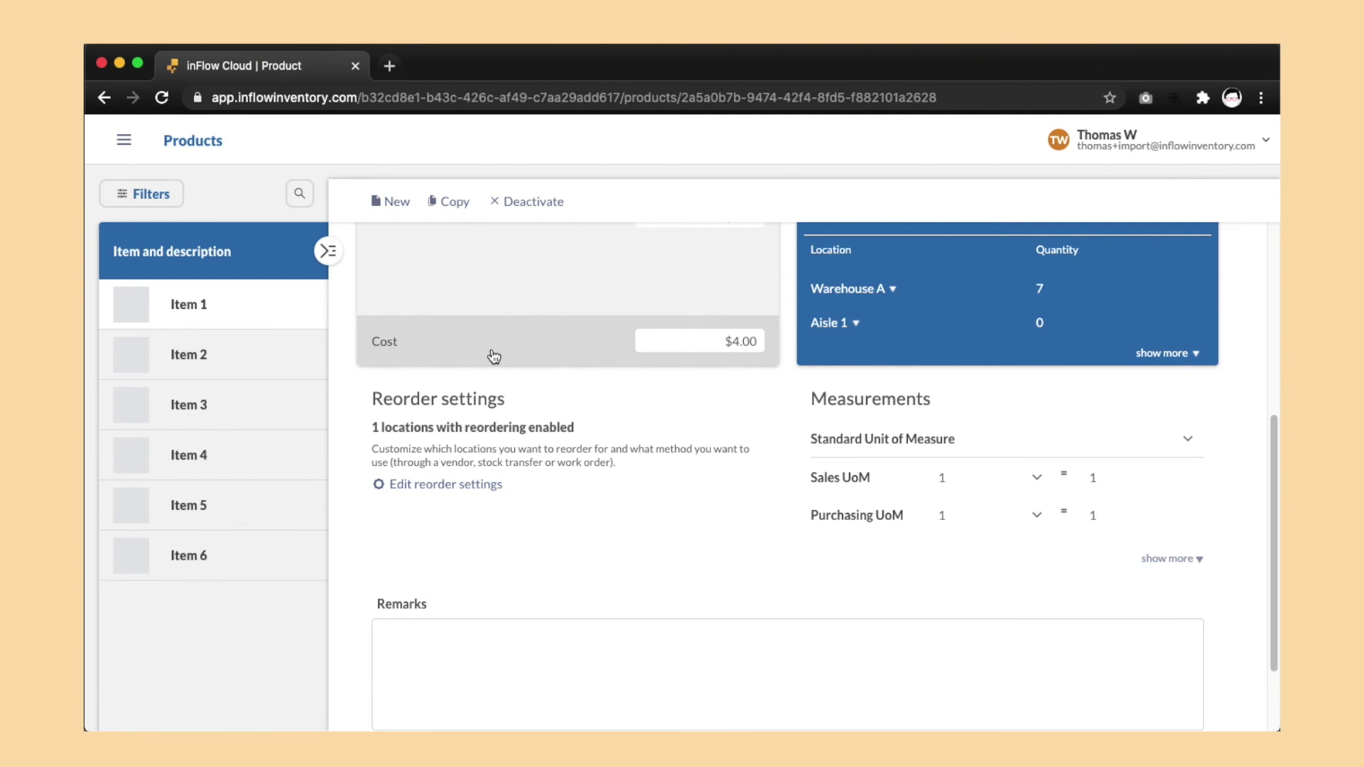
pyautogui.click(440, 487)
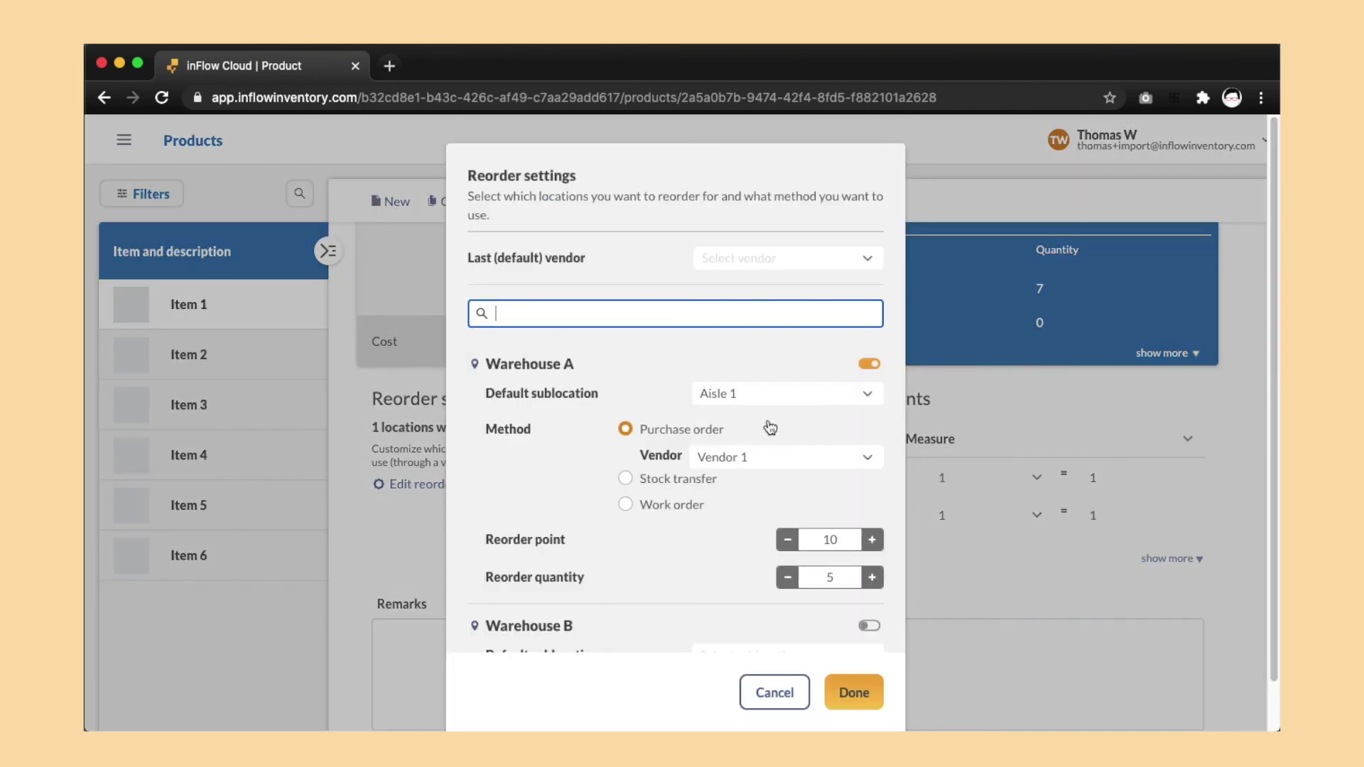